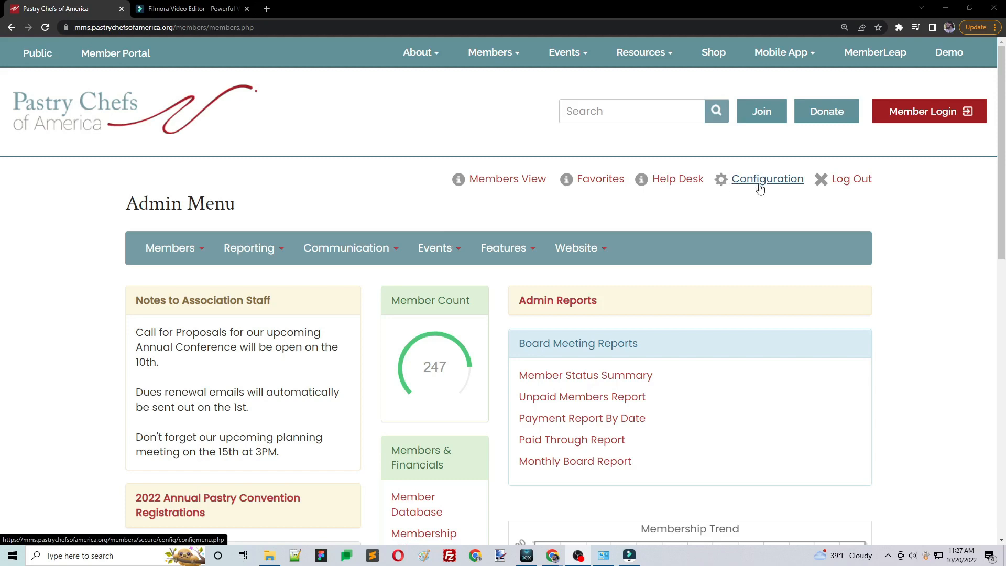
- Open the global configuration settings for Event Registration
click(754, 184)
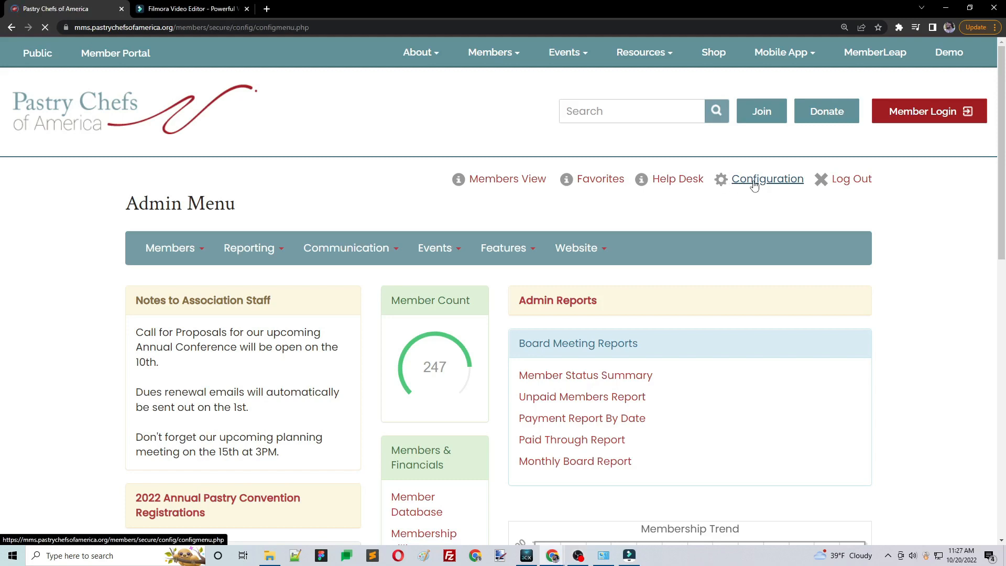
scroll(362, 206, down, 1)
scroll(355, 200, down, 5)
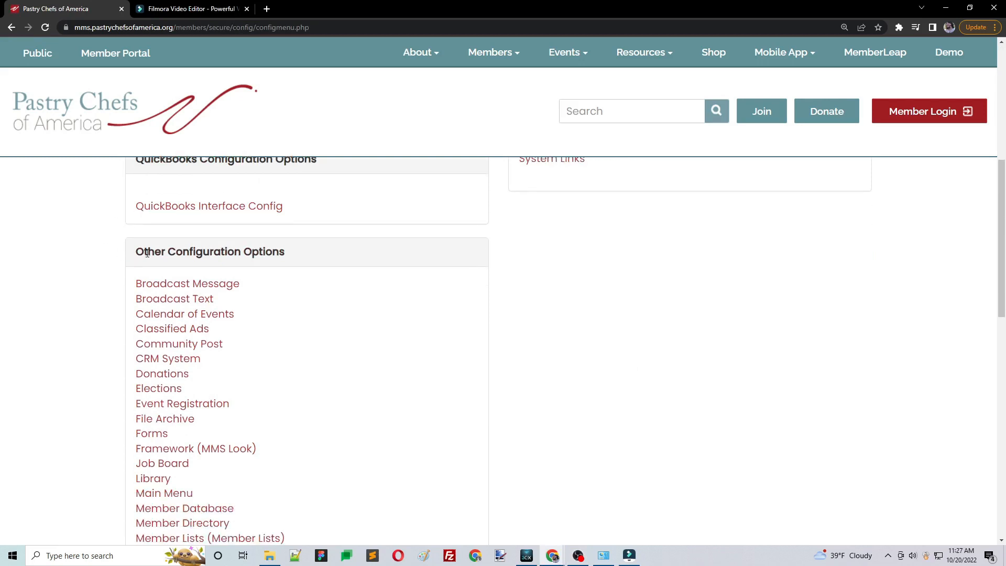
click(208, 404)
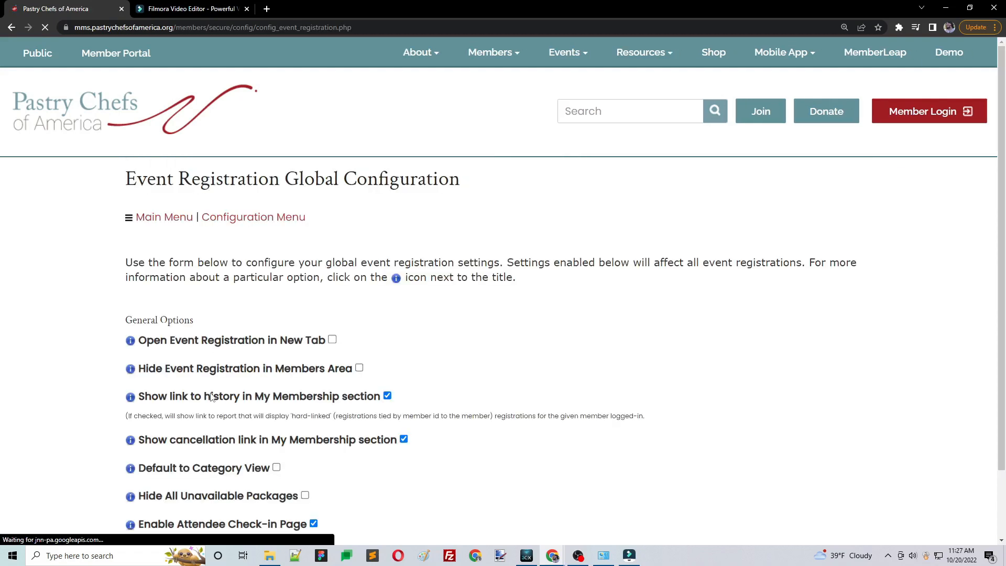
- Expand the Booth Options, keep Enable Booth Registration for Events turned on, and save the configuration
scroll(218, 316, down, 4)
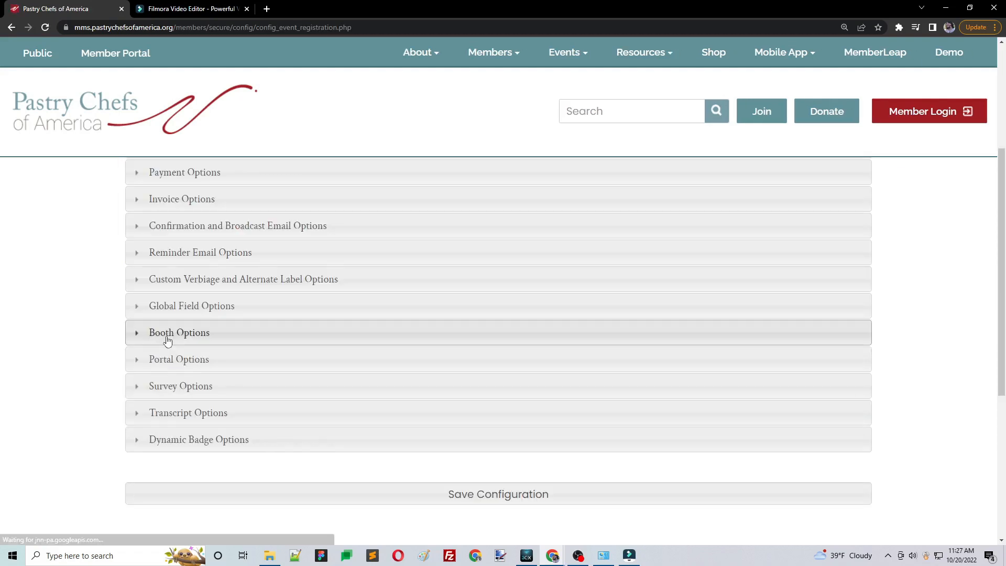
click(199, 342)
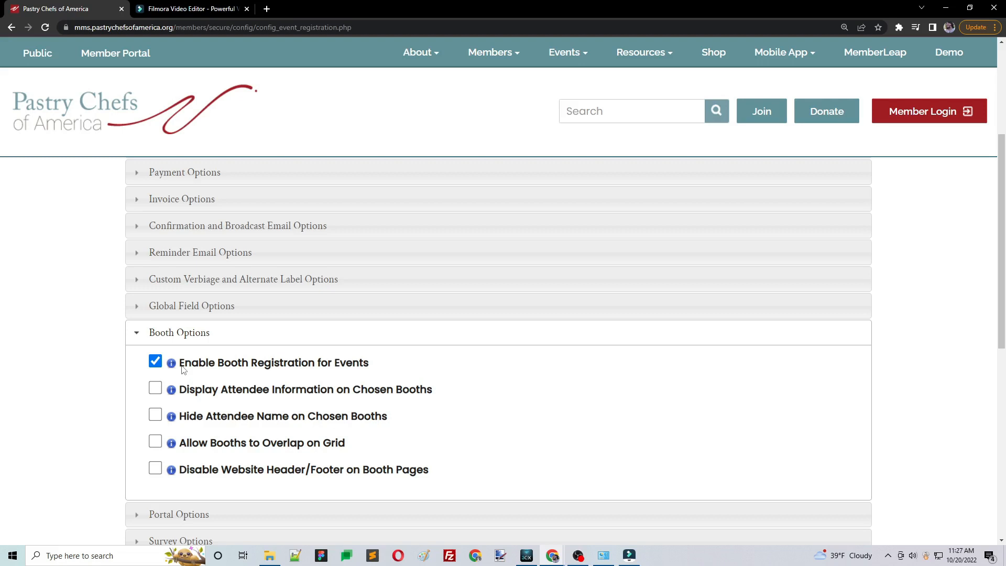
scroll(194, 366, down, 3)
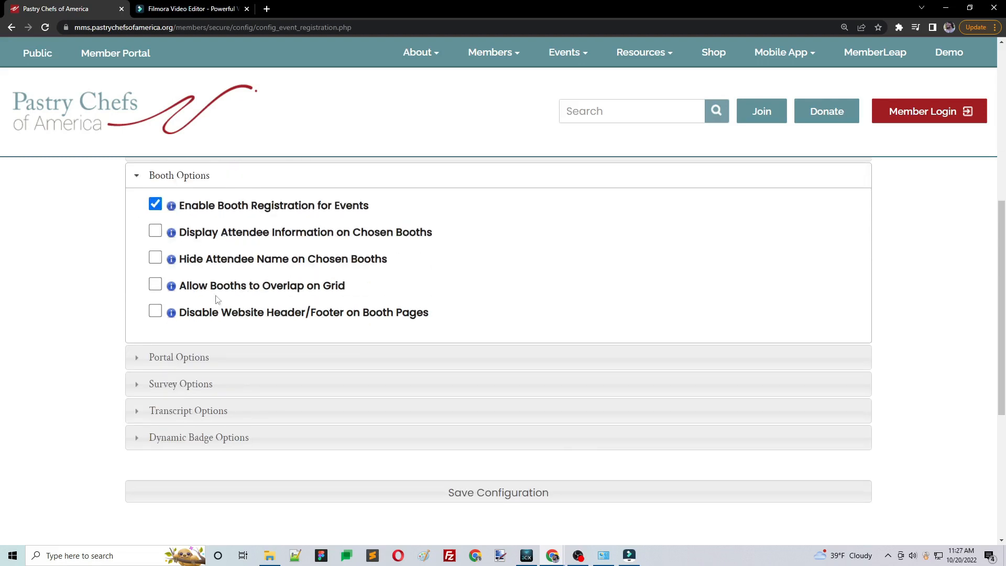
click(481, 495)
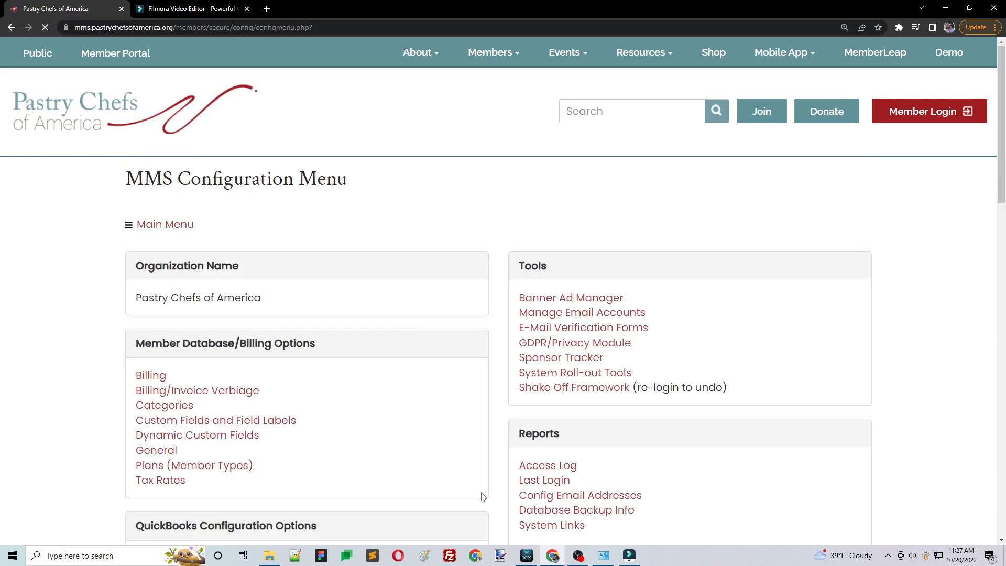
- Return to the admin main menu and open the Live decoration booths event registration for changes
click(156, 230)
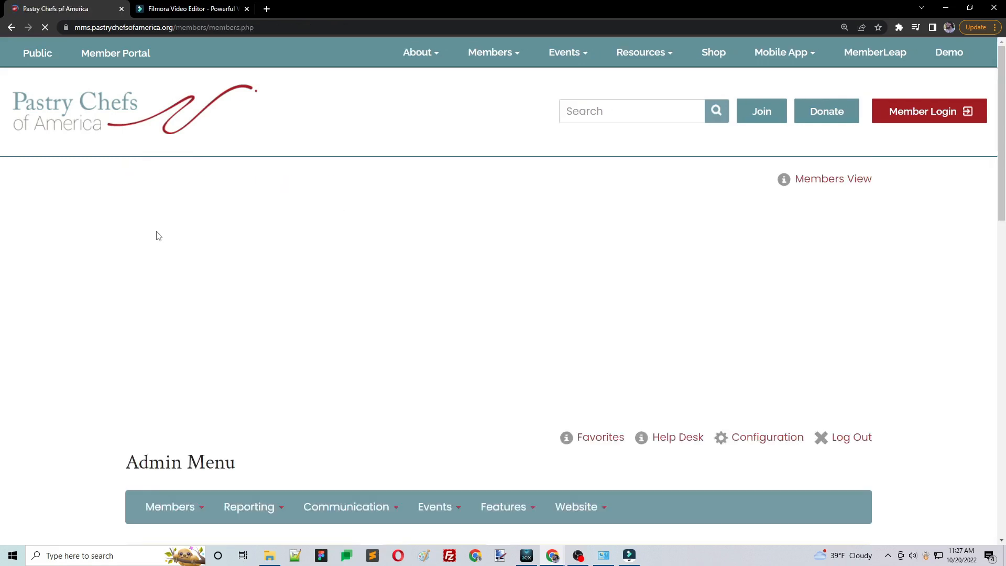
click(435, 250)
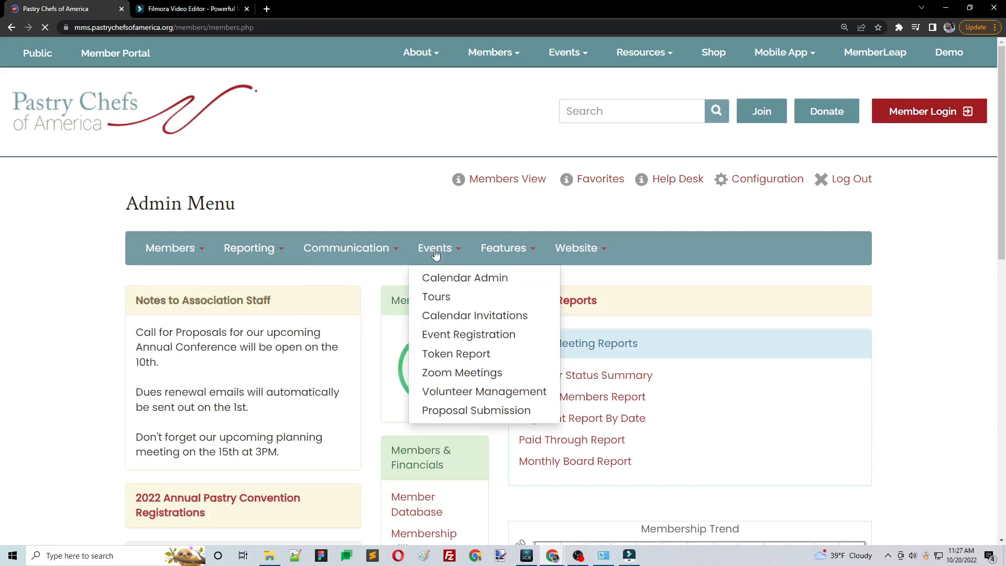
click(449, 339)
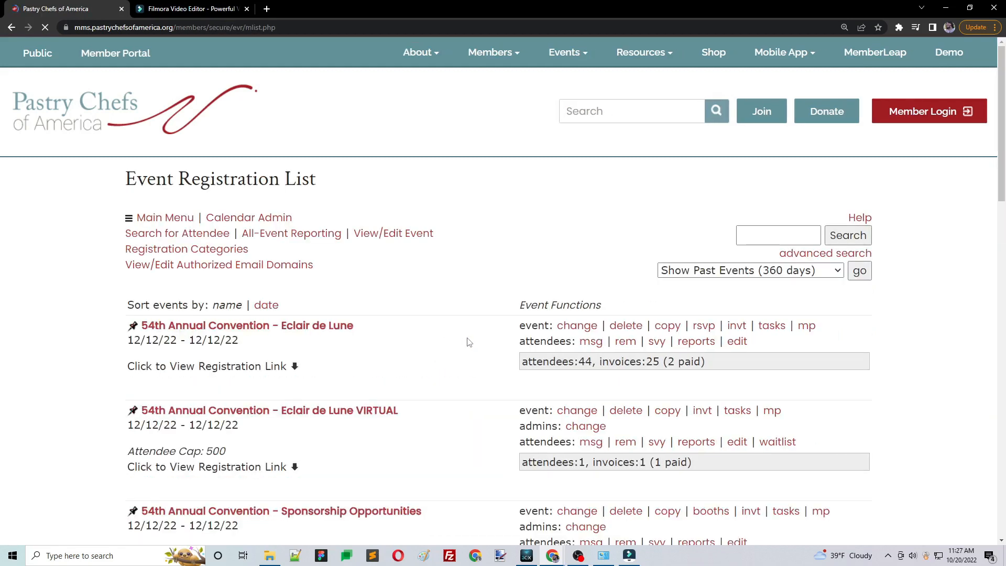
scroll(469, 342, down, 10)
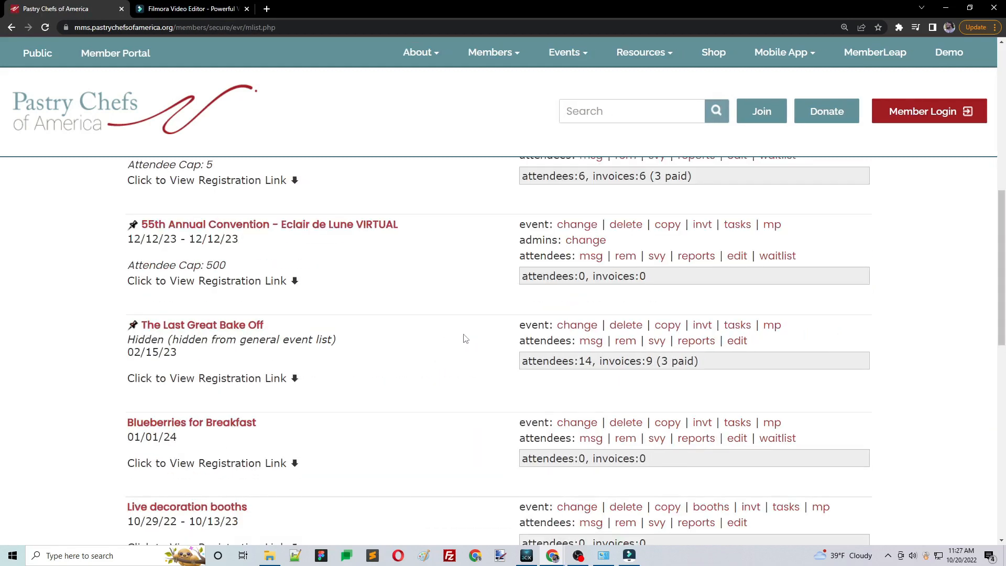
scroll(360, 356, down, 3)
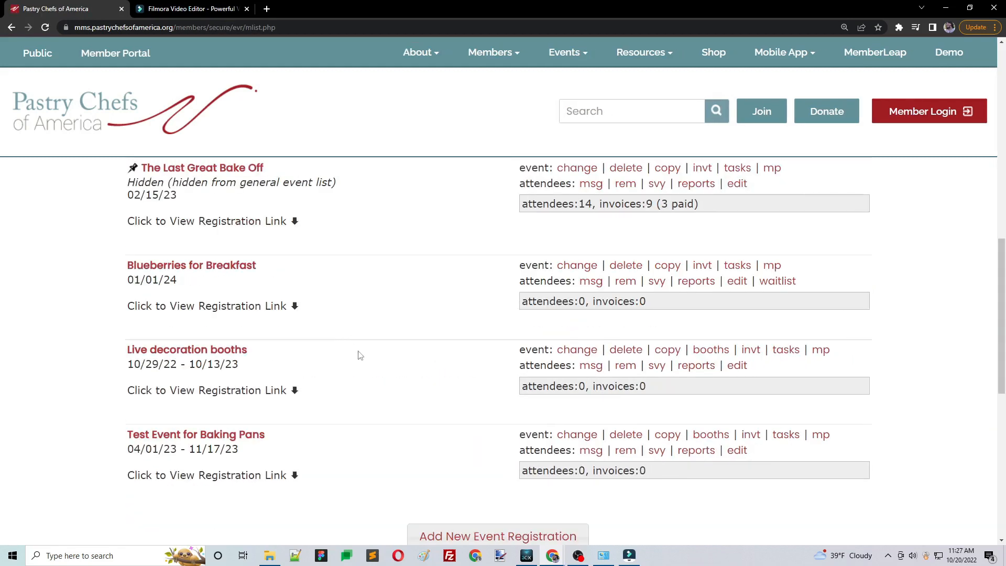
click(576, 351)
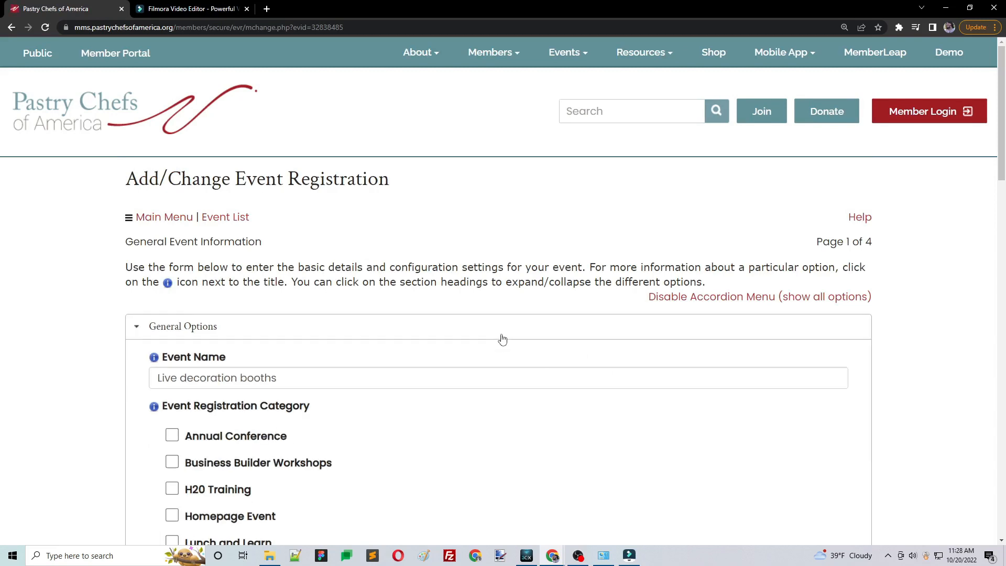
- In the Advanced Event Options, switch Enable Booth Registration For Event off and on again, and save the general event information
scroll(502, 340, down, 10)
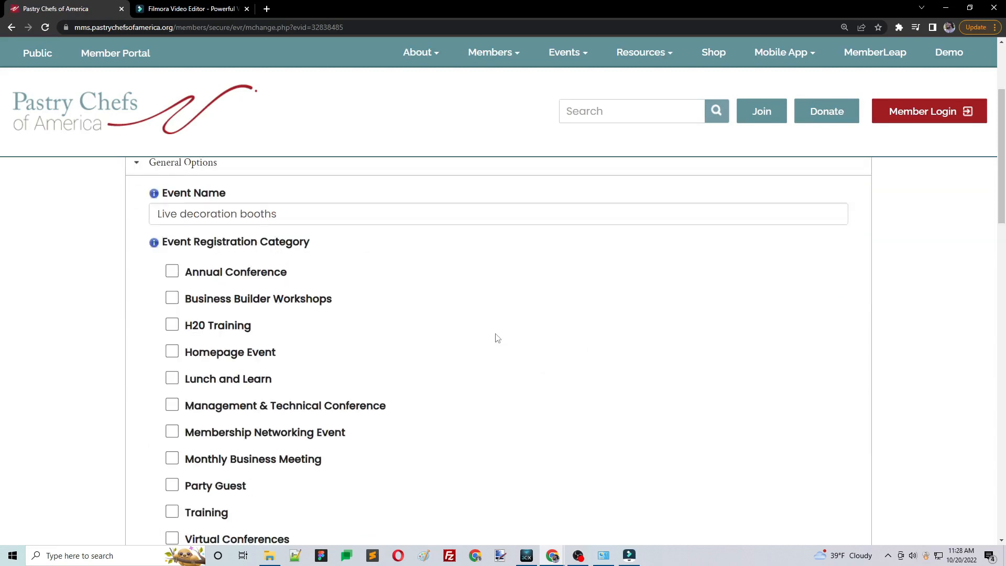
scroll(466, 323, down, 4)
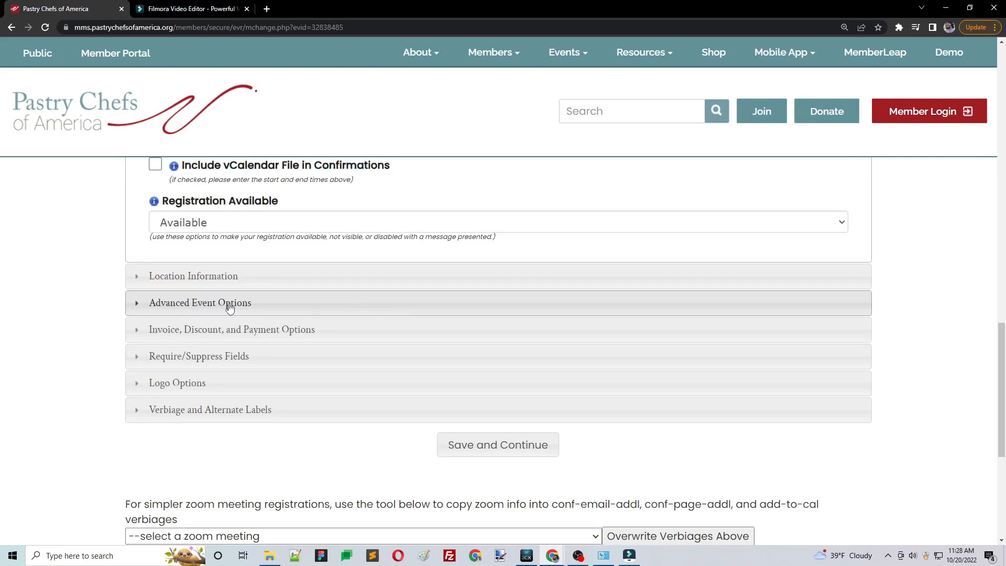
click(228, 304)
scroll(229, 307, down, 4)
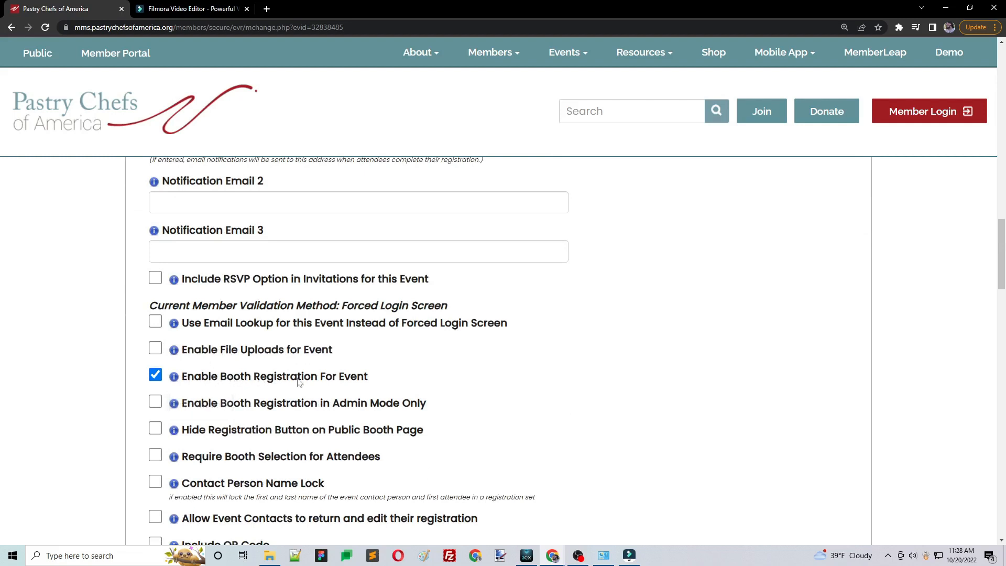
click(155, 375)
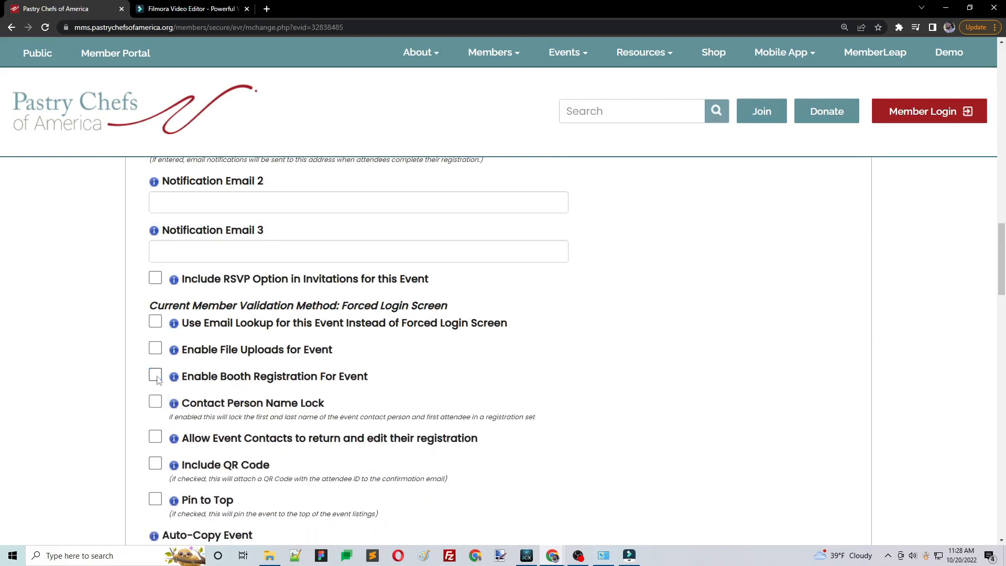
click(156, 375)
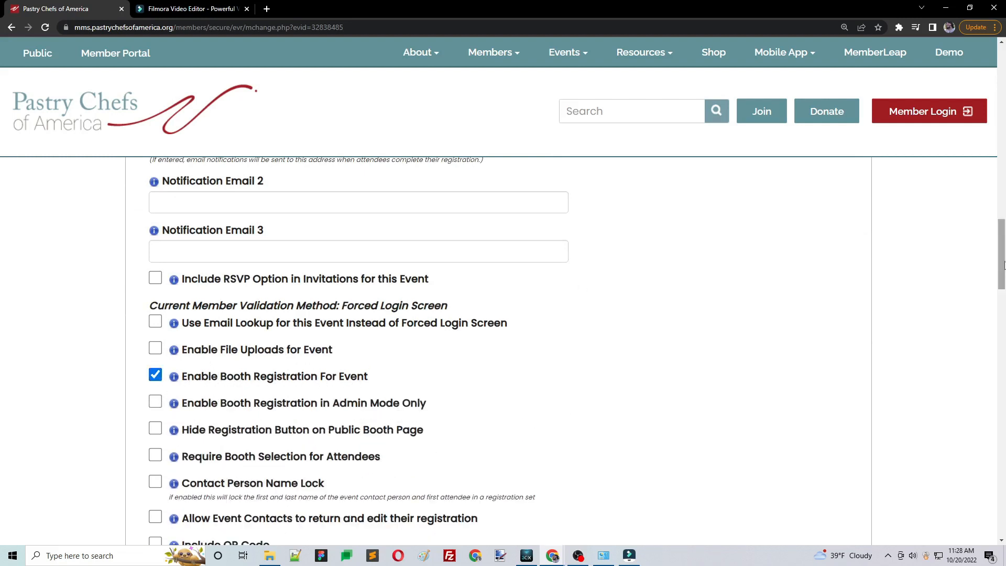
drag(1003, 288, 1004, 513)
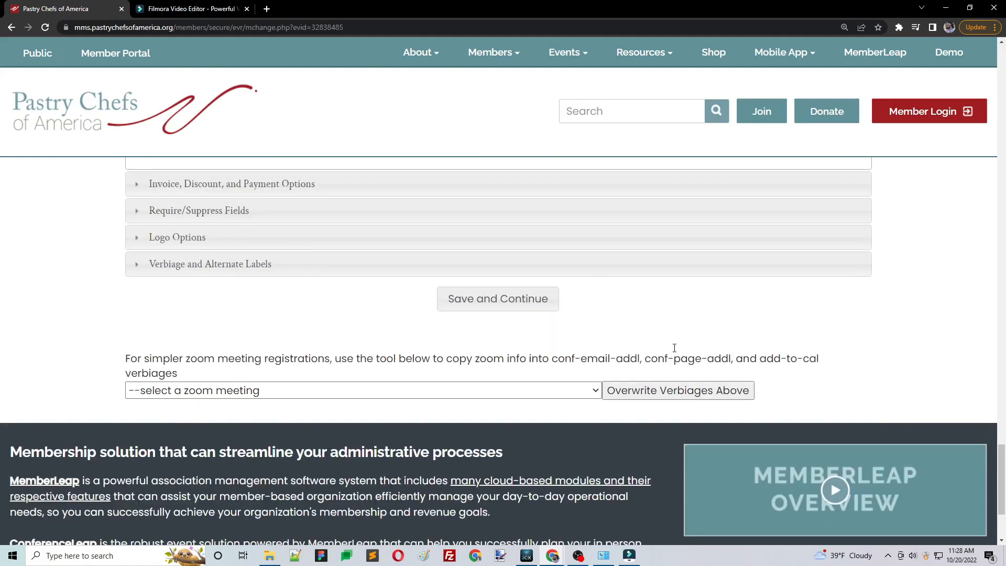
click(481, 302)
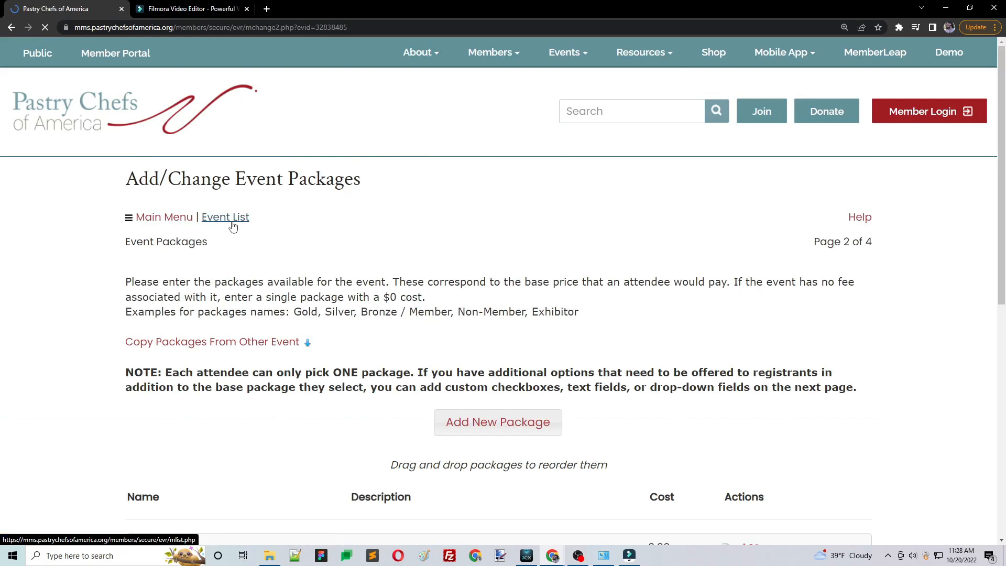
- Return to the event list and open the booth setup for the Live decoration booths event
click(225, 219)
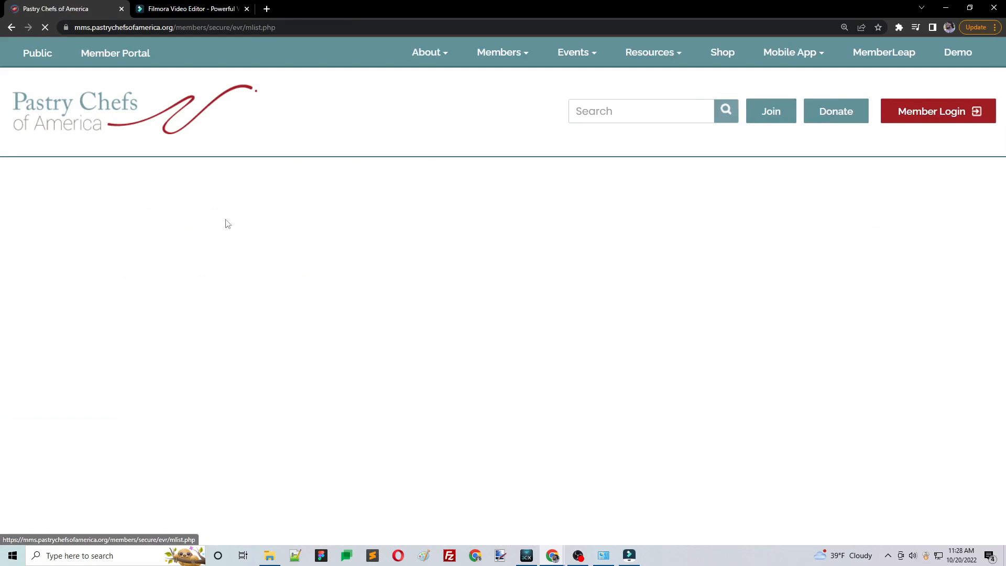
scroll(521, 271, down, 6)
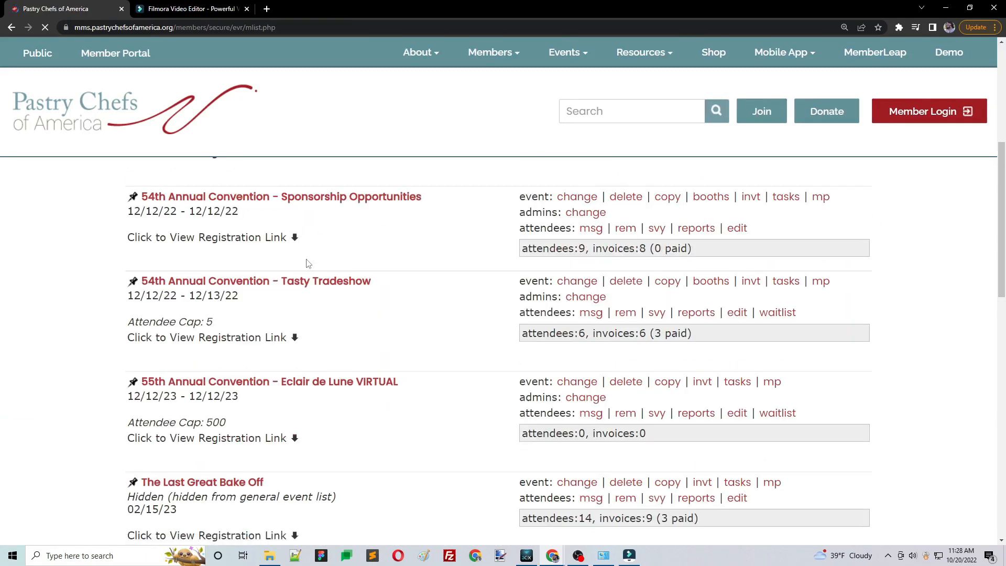
scroll(681, 411, down, 4)
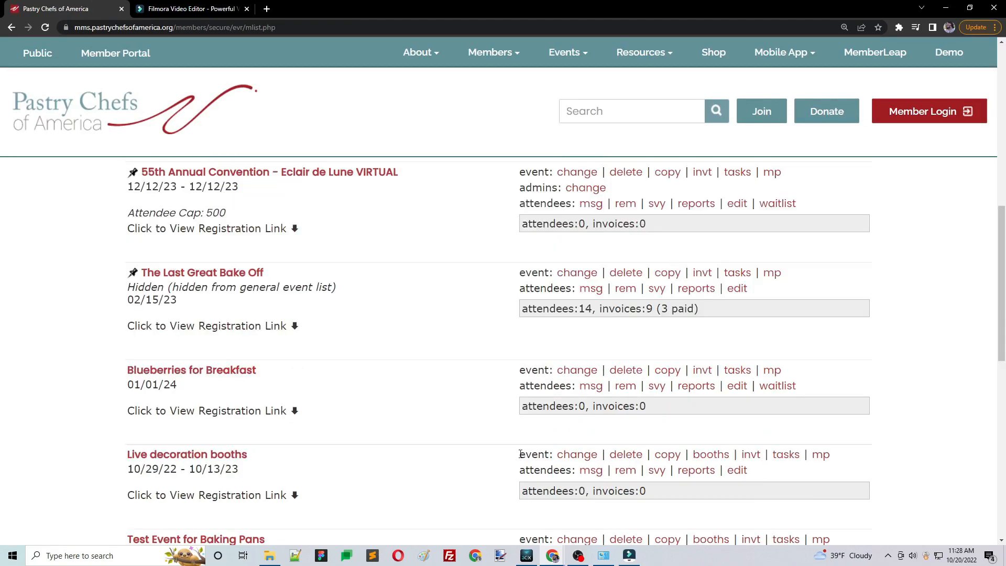
click(703, 459)
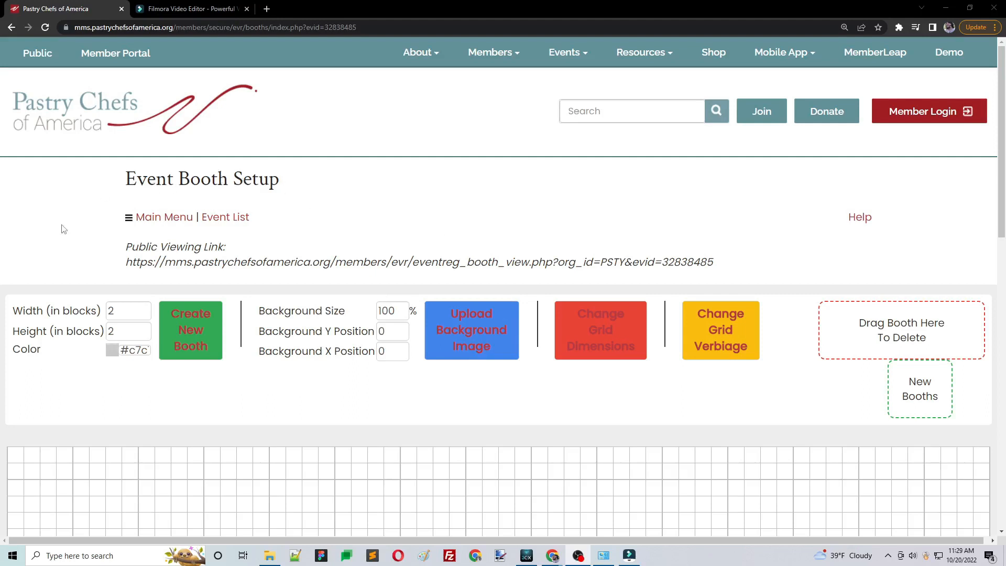
- Create a booth 2 blocks wide and 2 blocks high and place it in the upper-left area of the grid
scroll(283, 315, down, 3)
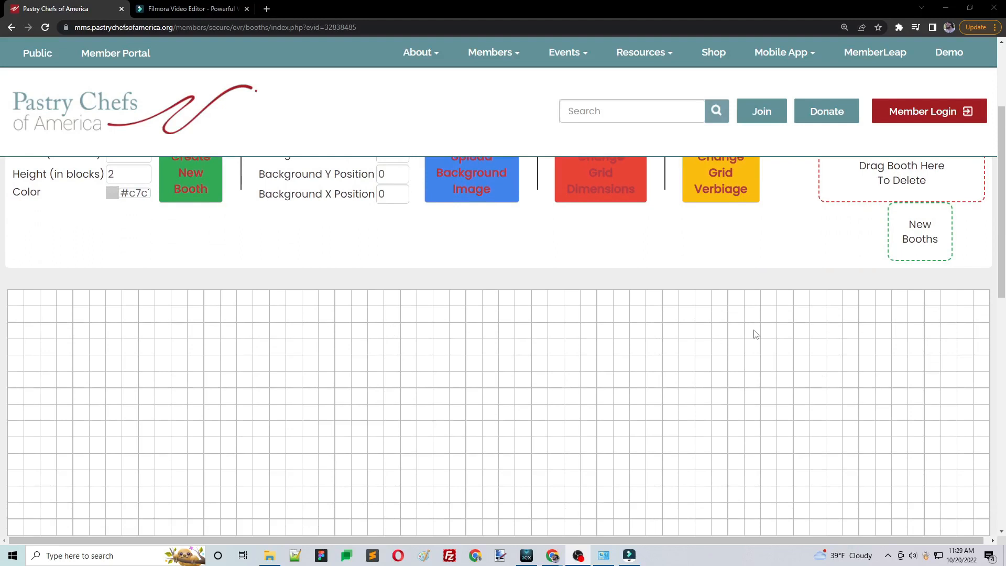
scroll(101, 348, up, 1)
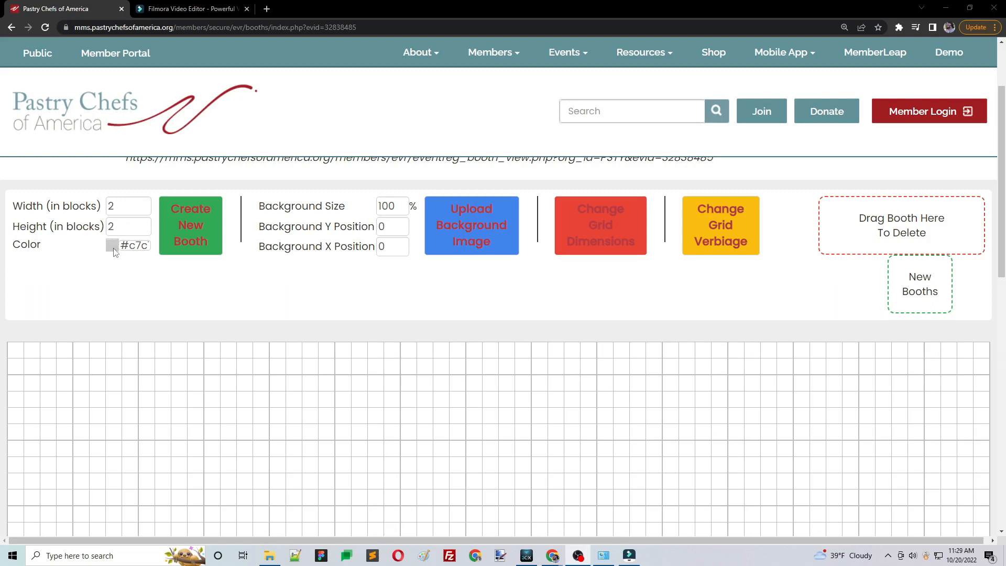
click(192, 226)
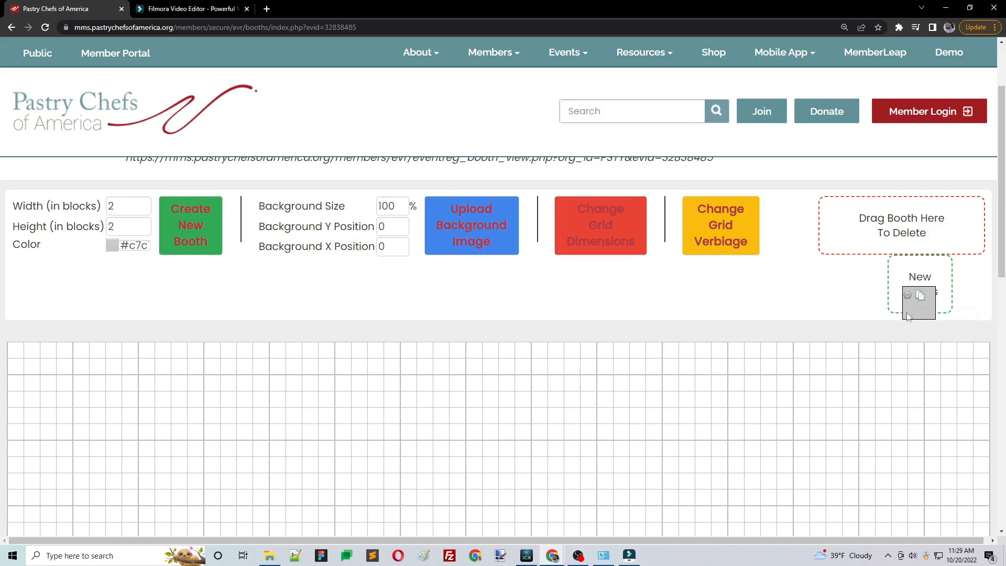
drag(908, 316, 213, 436)
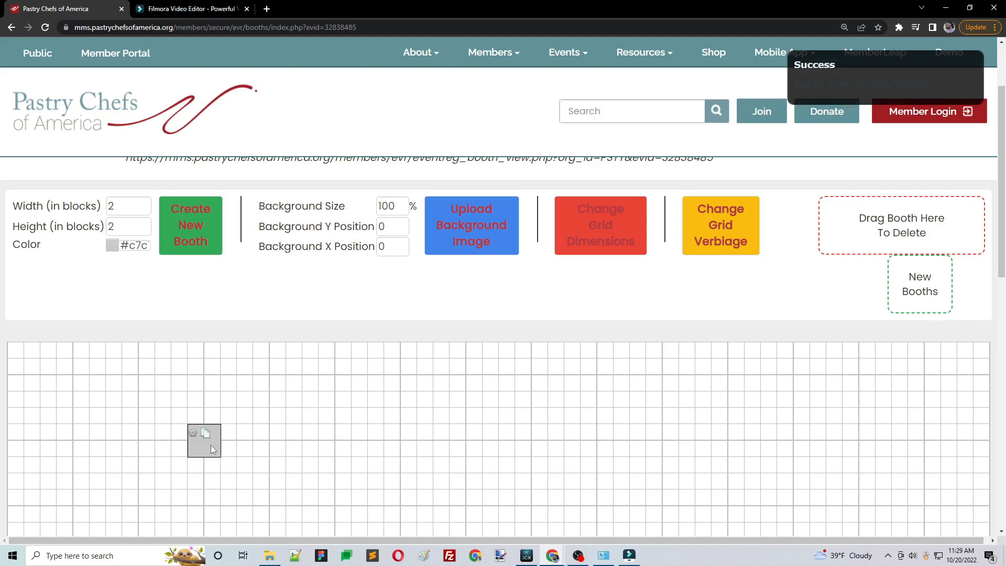
- Edit the placed booth, naming it Booth #1 with a price of 200.00 and booth number 1, and enable Display Booth #
scroll(212, 445, down, 2)
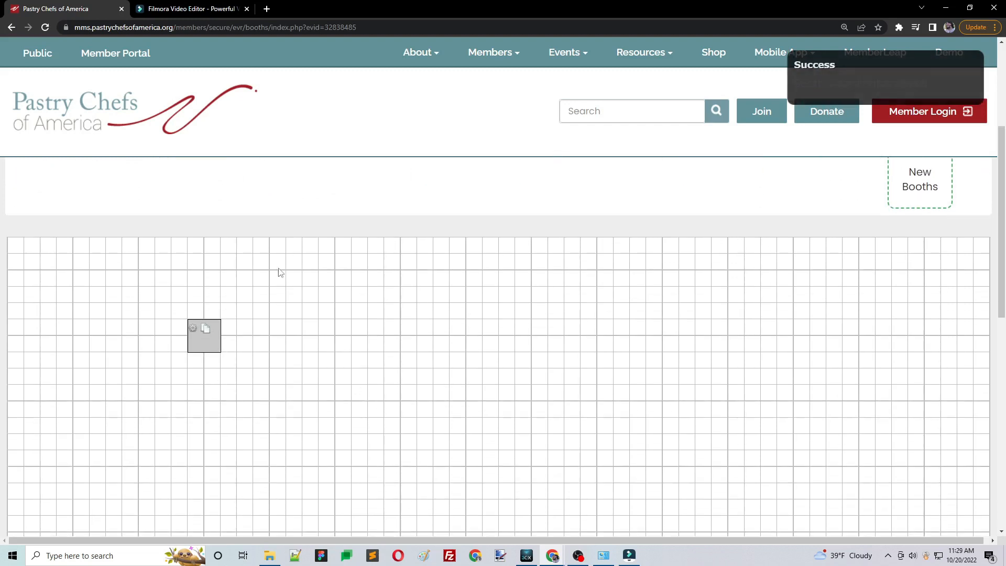
click(192, 330)
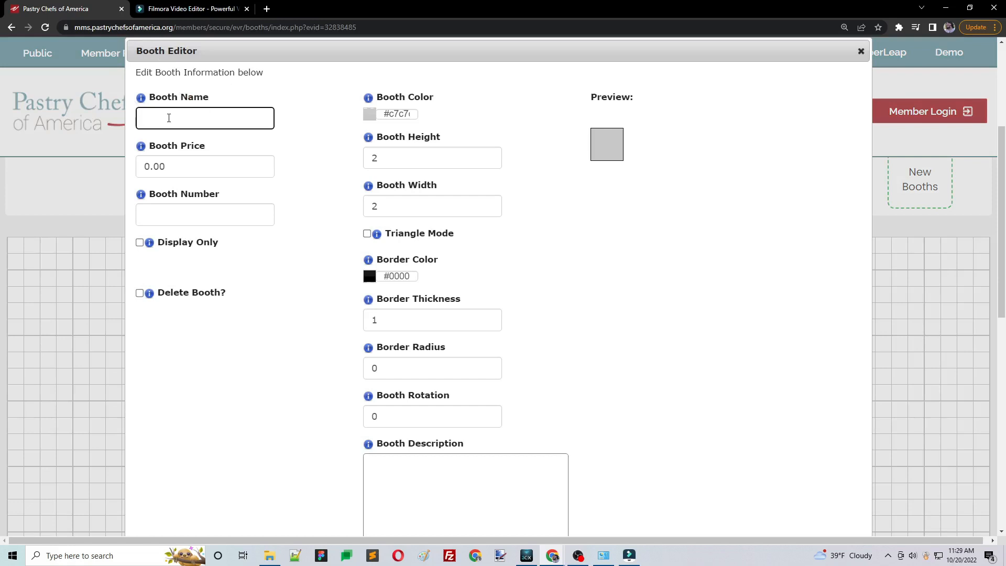
text(Booth #1)
drag(179, 158, 147, 177)
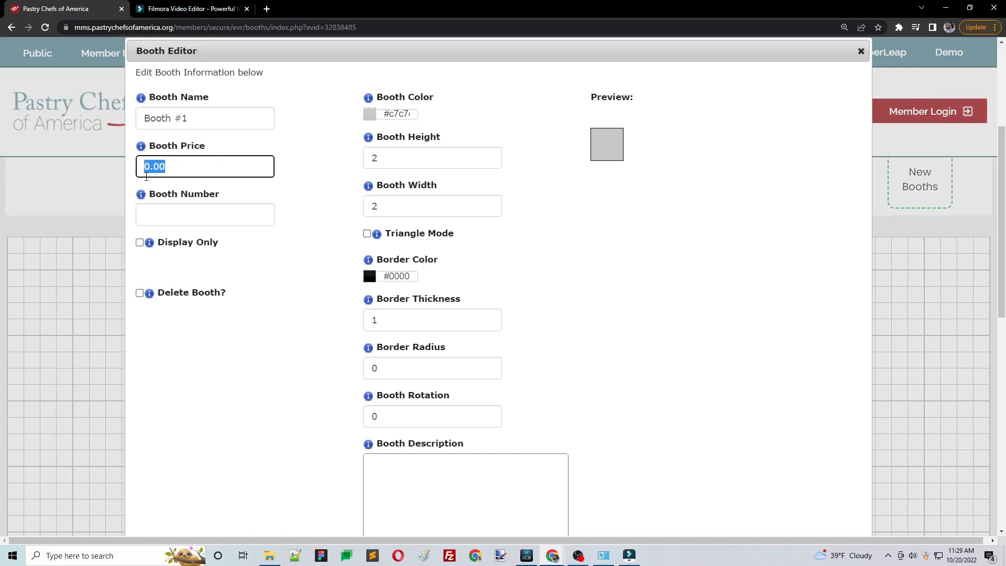
text(200.00)
click(170, 208)
text(1)
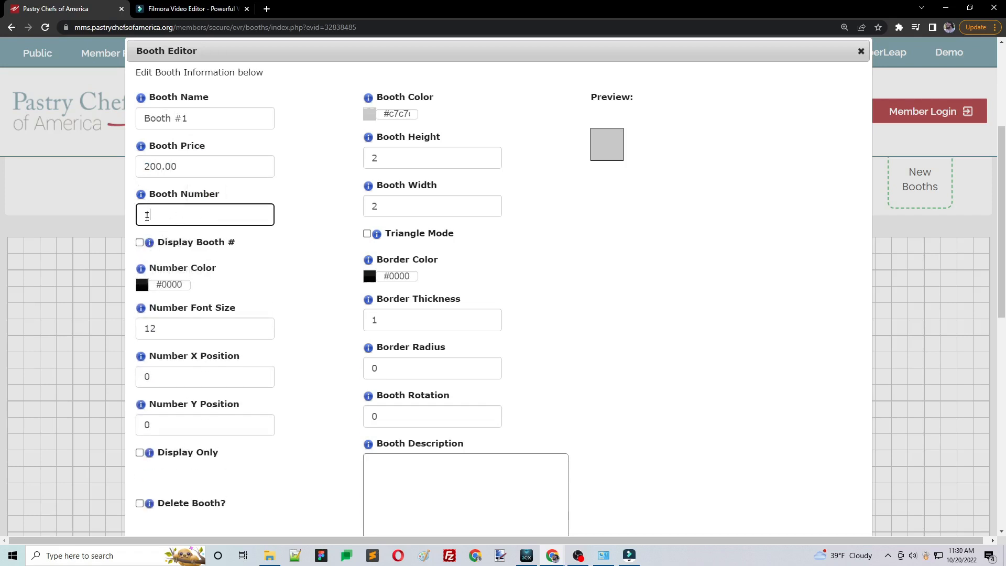
click(140, 242)
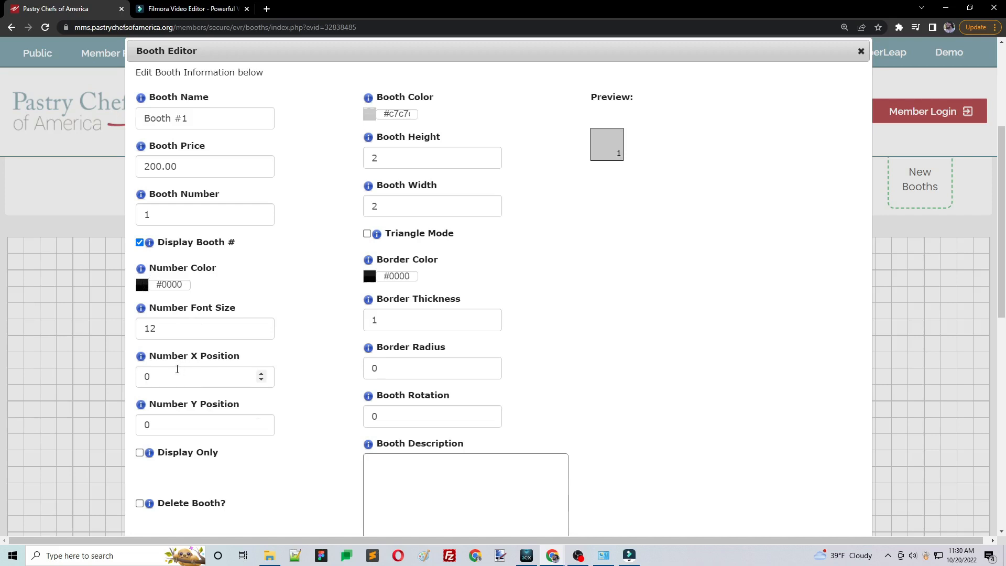
scroll(177, 368, down, 3)
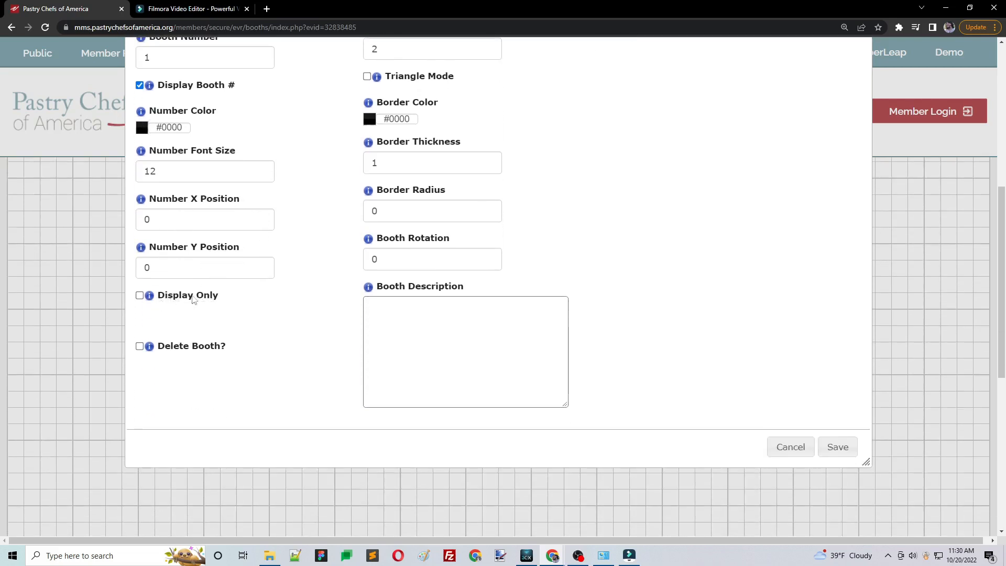
scroll(235, 301, up, 5)
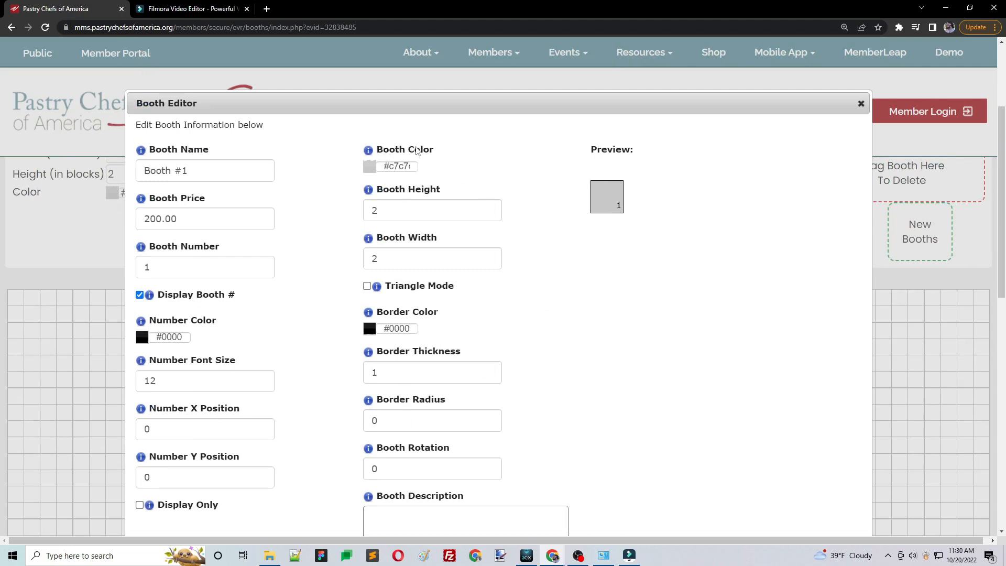
- Change the booth color of Booth #1 to a light green (#aae6...)
click(369, 166)
click(409, 190)
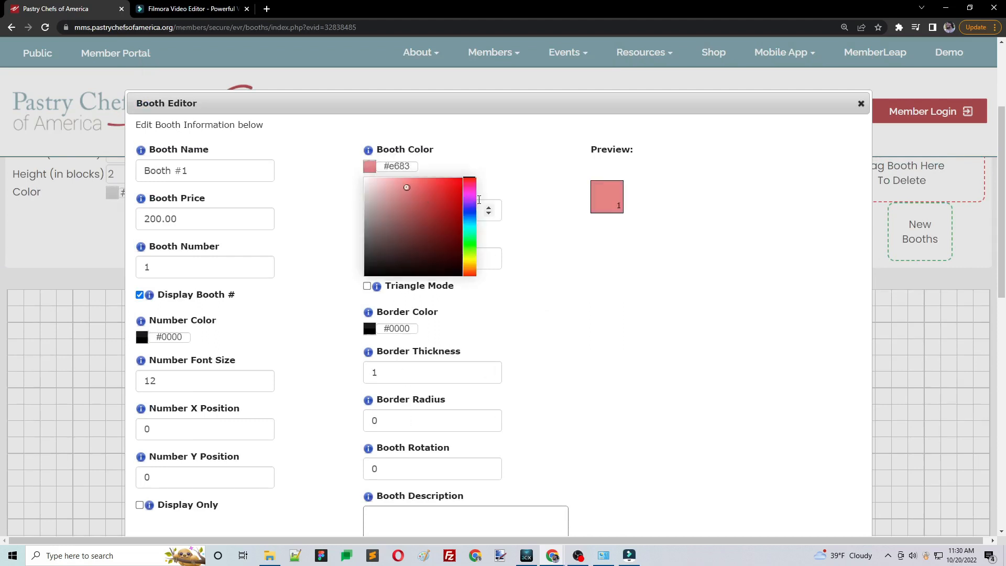
drag(469, 201, 469, 249)
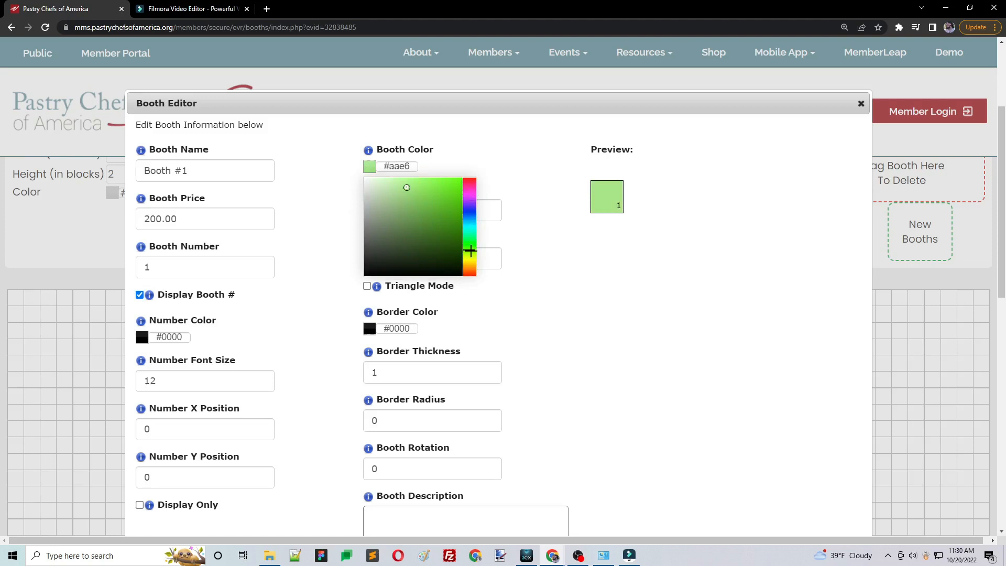
click(563, 286)
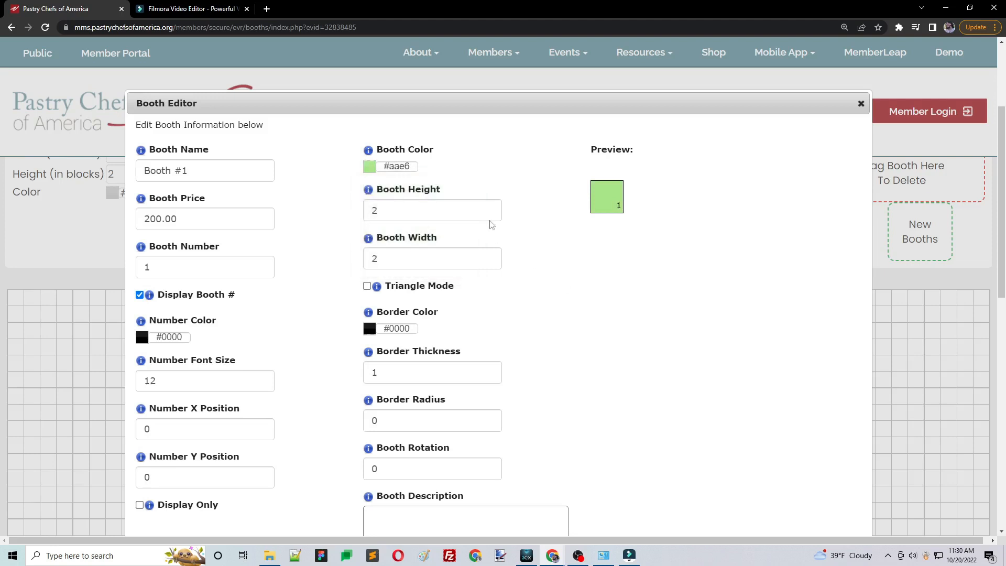
- Set the booth height and booth width of Booth #1 to 4 blocks each
click(400, 210)
key(BackSpace)
text(3)
click(372, 257)
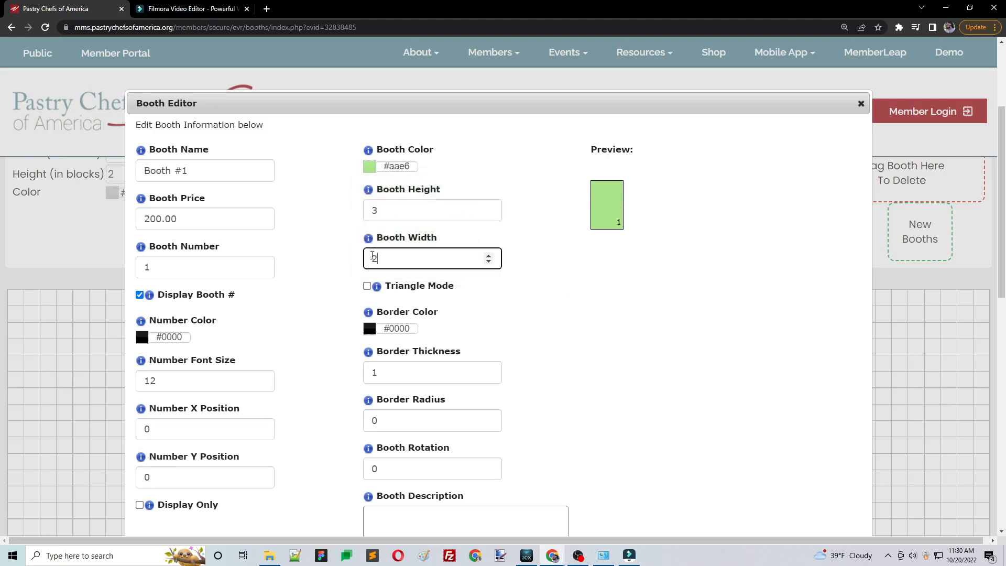
drag(373, 256, 367, 255)
drag(402, 210, 368, 210)
text(4)
drag(407, 260, 355, 257)
text(4)
click(356, 256)
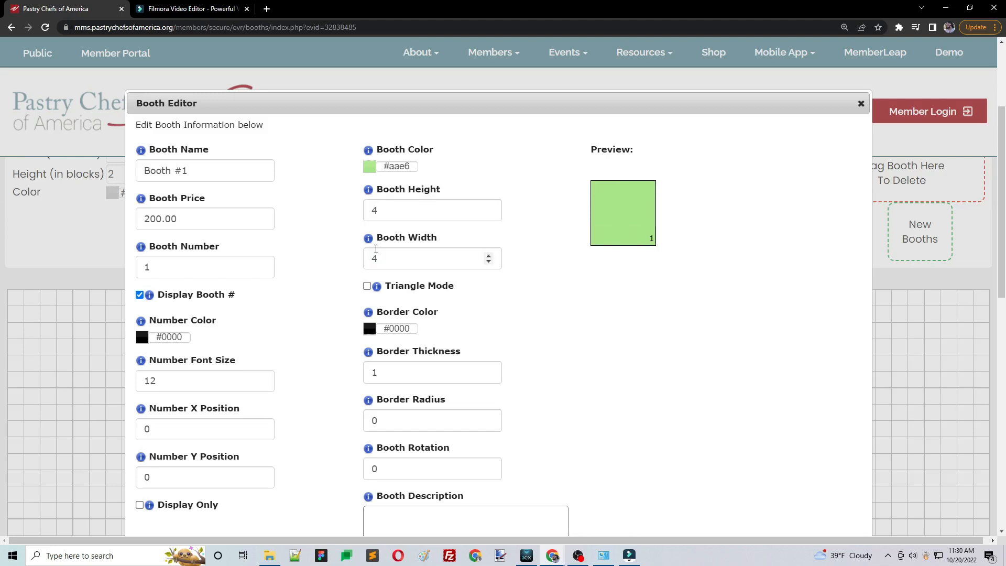
- Try Triangle Mode and a booth rotation of 45, turning the mode back off and resetting the rotation to 0
click(368, 287)
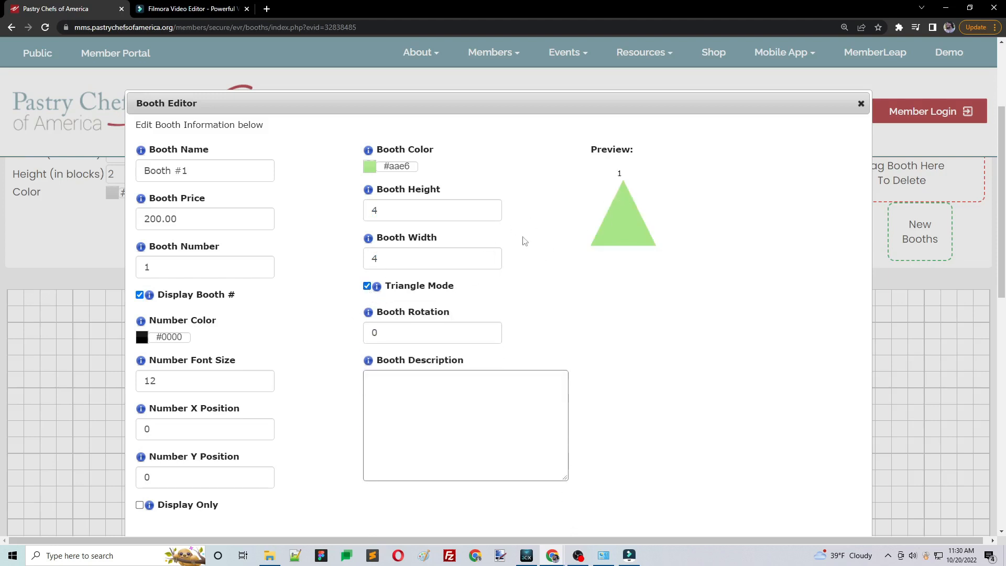
click(367, 286)
scroll(370, 283, down, 1)
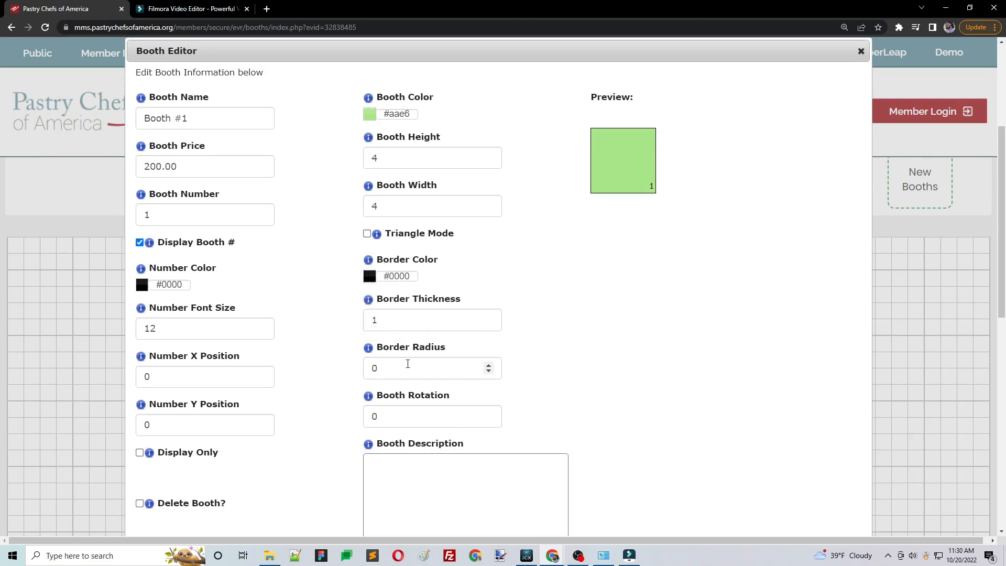
scroll(409, 363, down, 1)
double_click(388, 364)
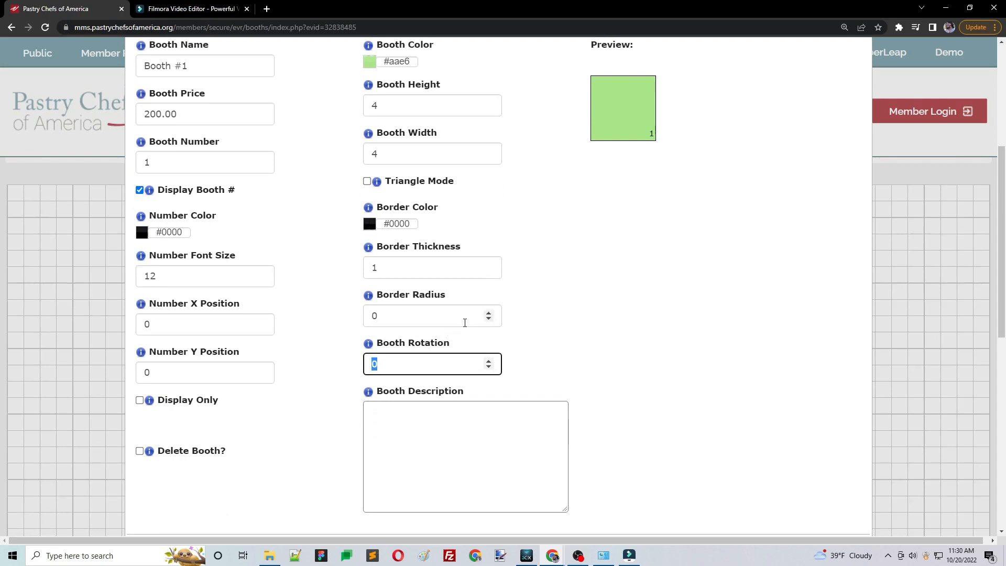
text(45)
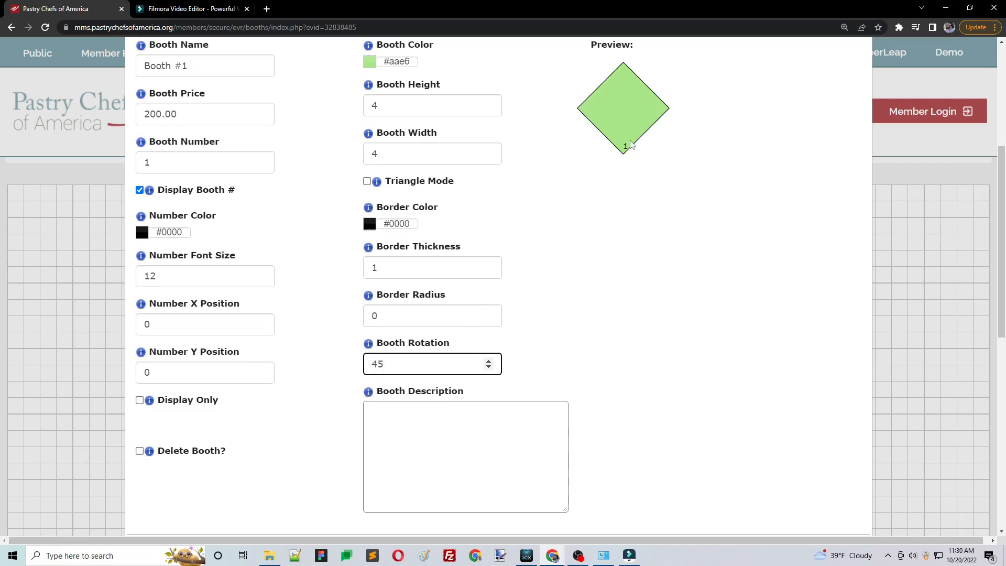
click(357, 372)
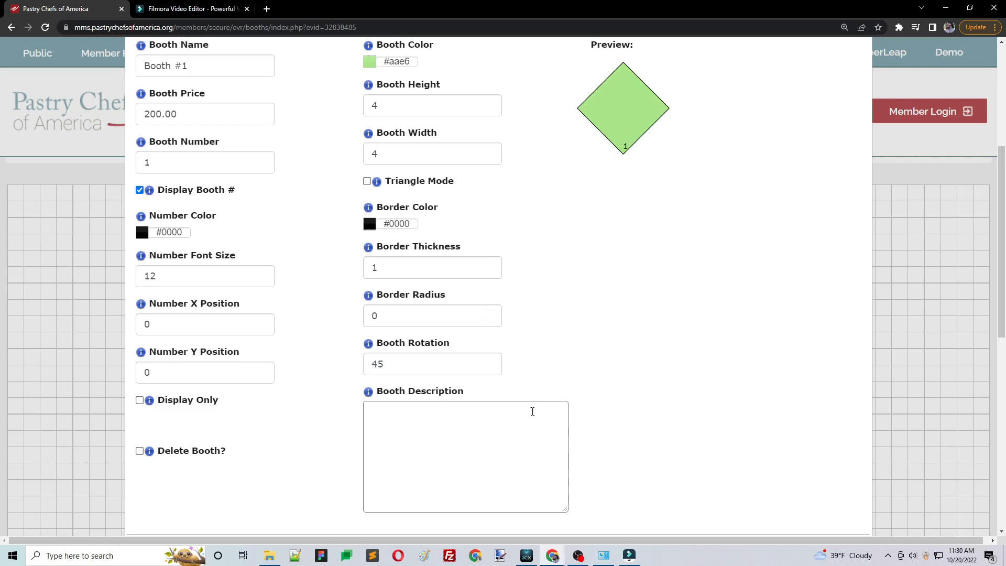
double_click(415, 370)
key(BackSpace)
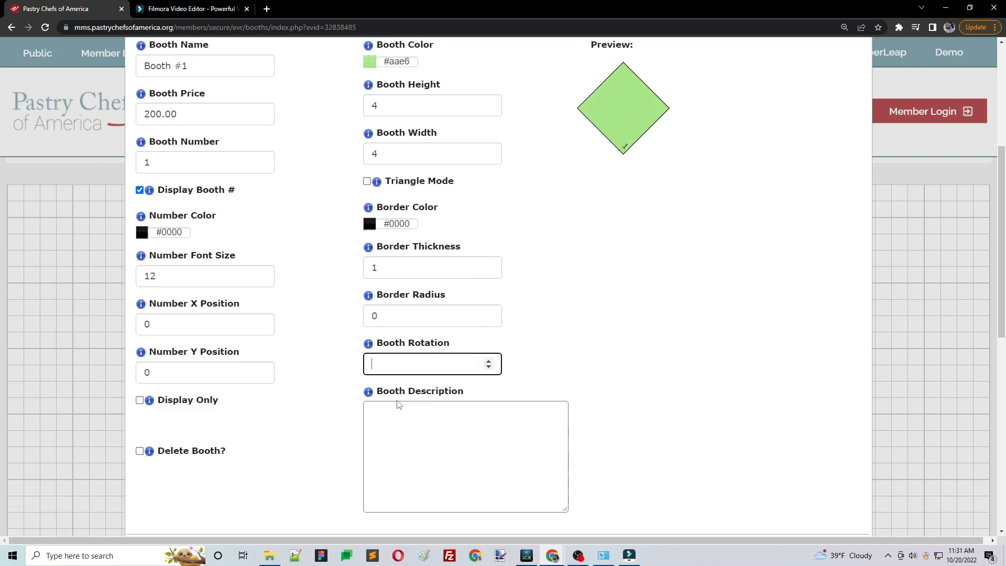
text(0)
click(433, 458)
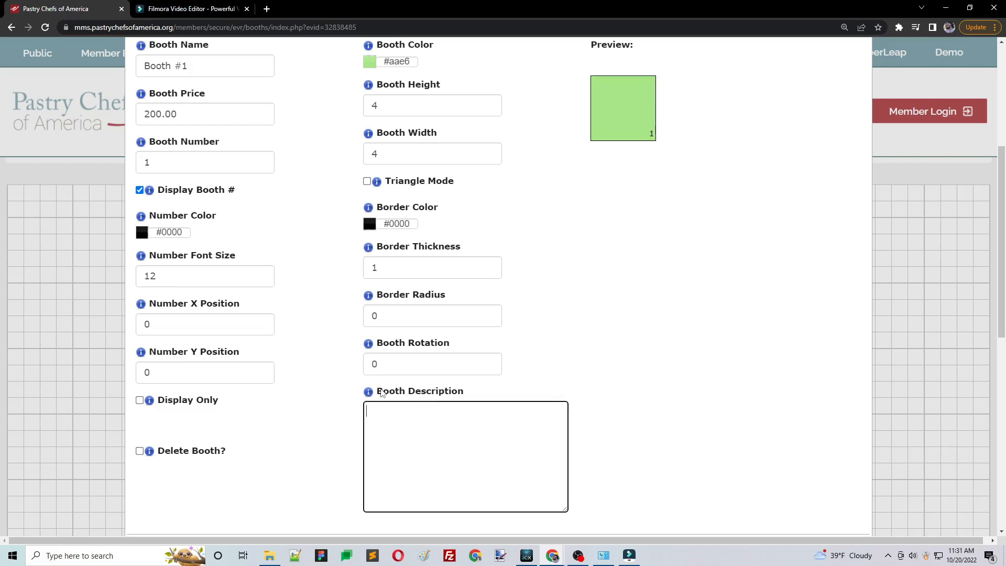
- Save the edited settings of Booth #1 and move the booth one block up and one block left on the grid
scroll(455, 461, up, 1)
scroll(430, 452, down, 1)
scroll(460, 454, up, 1)
scroll(461, 261, down, 2)
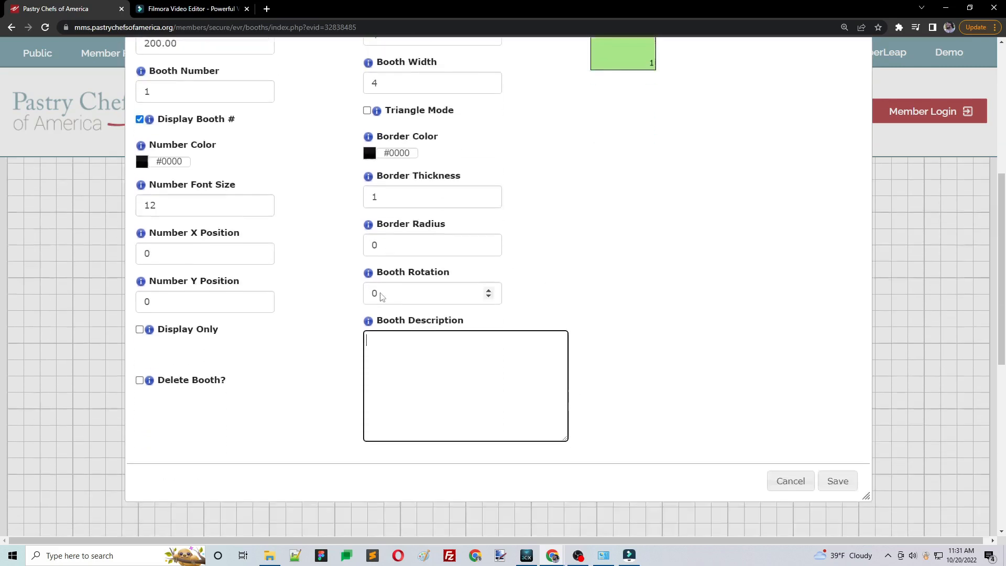
scroll(420, 319, down, 2)
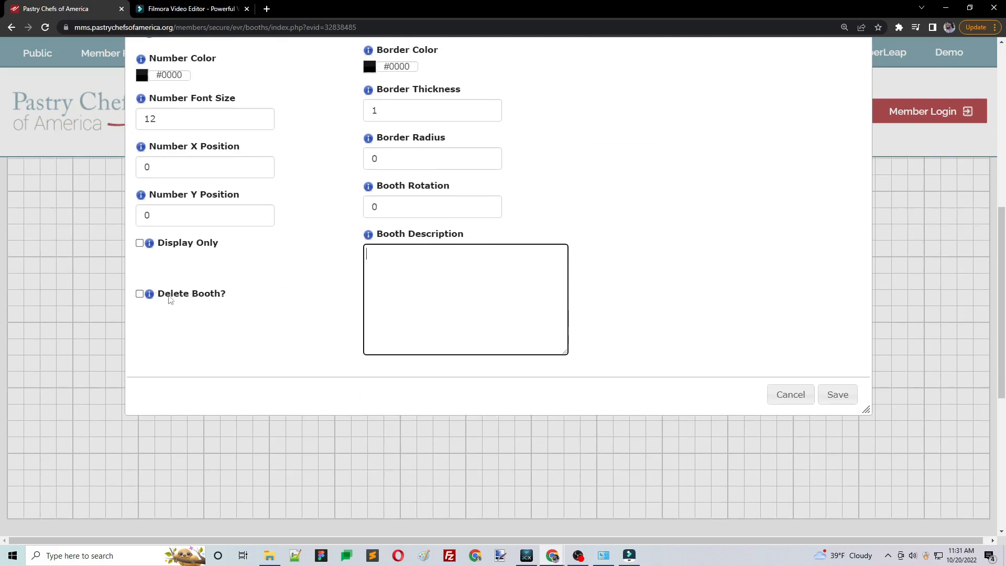
mouse_move(149, 295)
scroll(413, 281, up, 2)
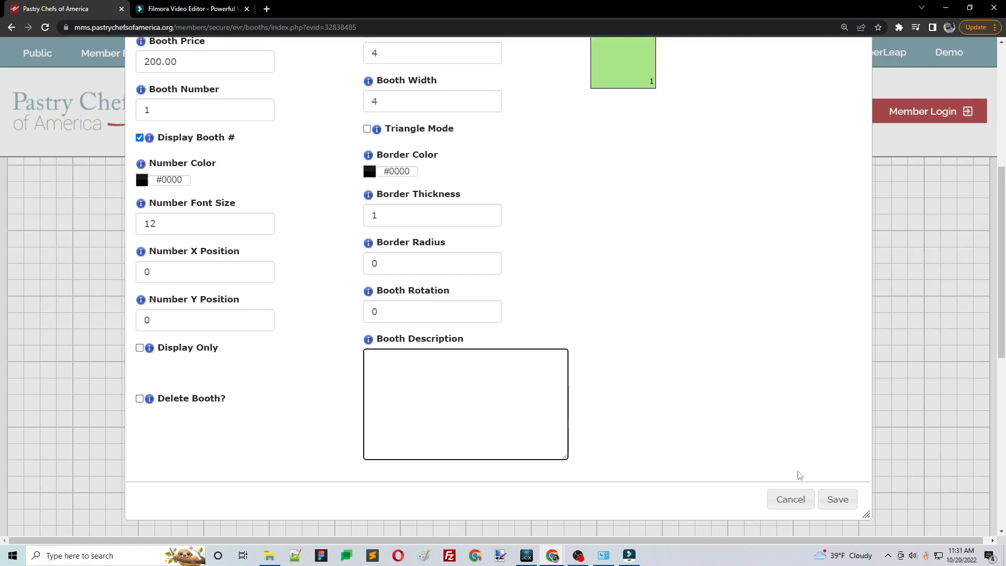
click(836, 499)
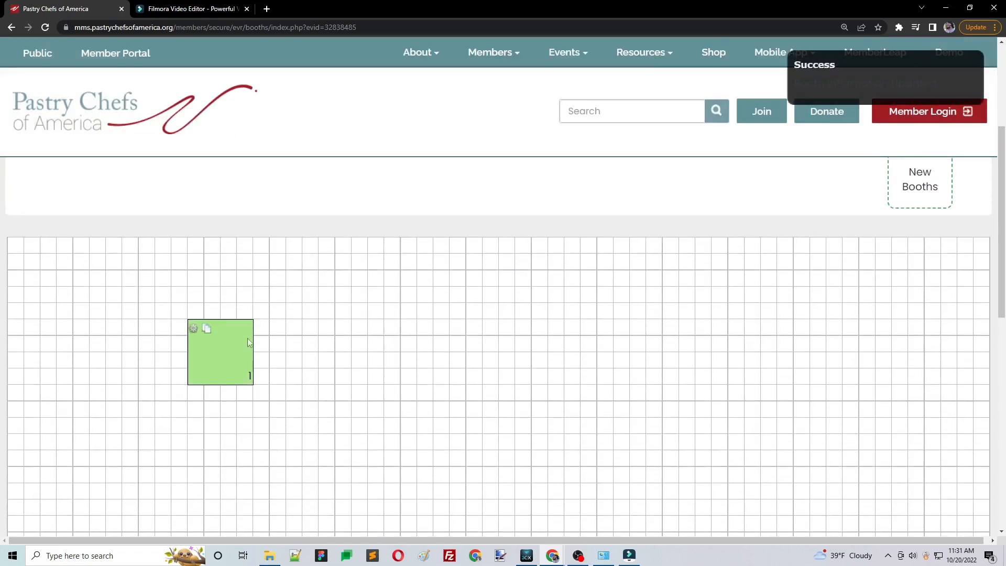
mouse_move(234, 362)
mouse_down()
mouse_move(204, 332)
mouse_move(221, 351)
mouse_up()
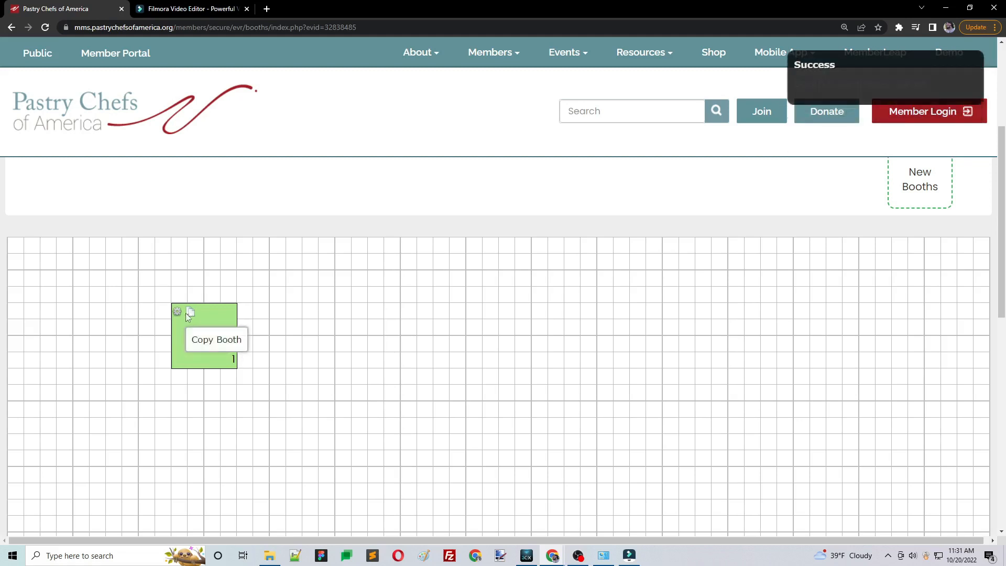
- Copy Booth #1 and place the copy level with it, two blocks to its right on the grid
scroll(184, 313, up, 3)
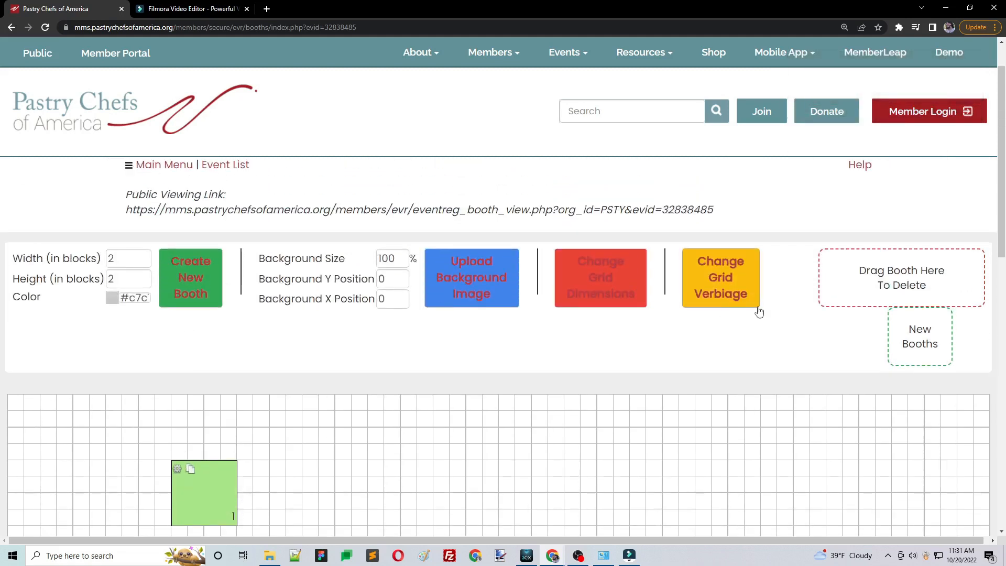
scroll(196, 293, down, 2)
scroll(196, 293, down, 2)
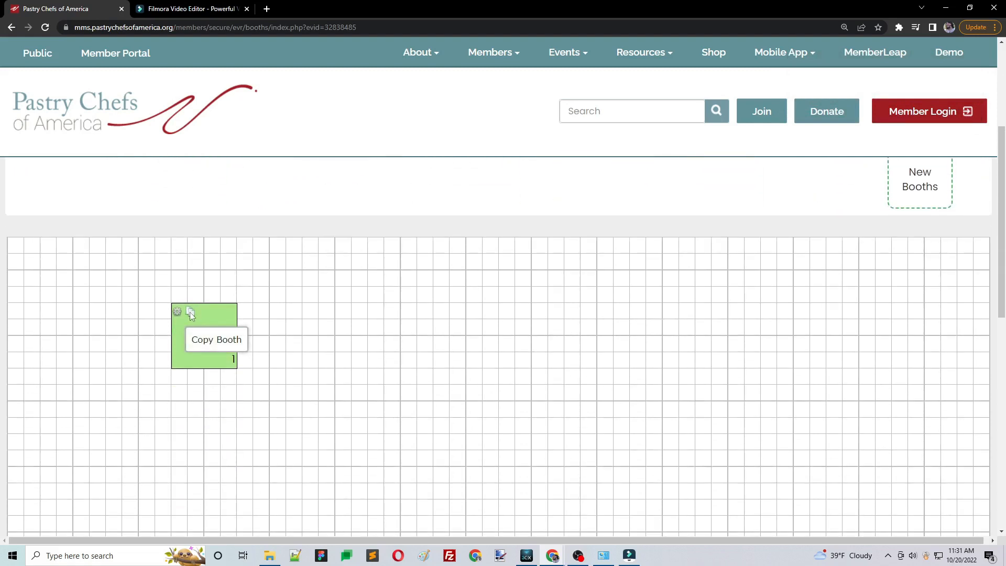
click(190, 312)
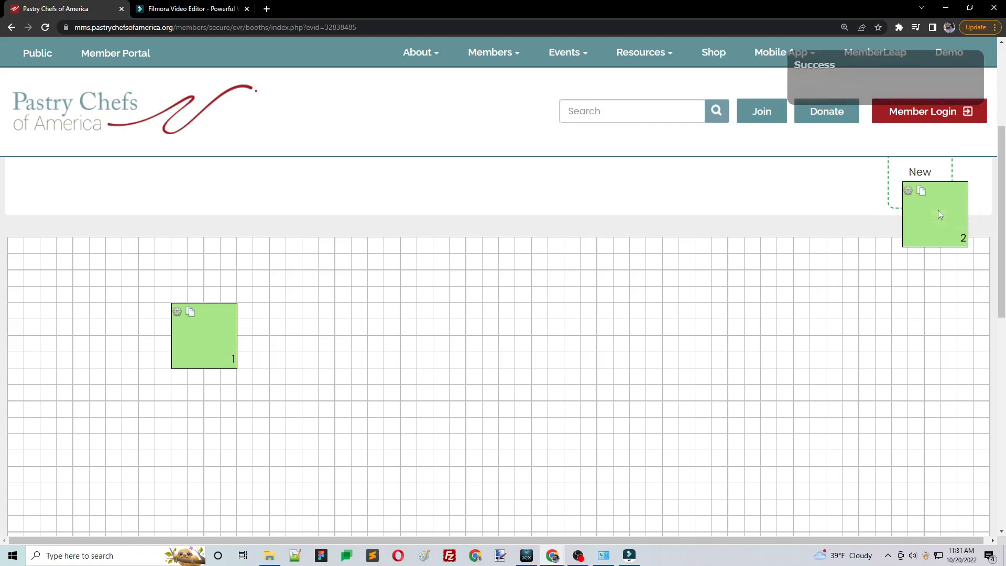
drag(938, 210, 322, 315)
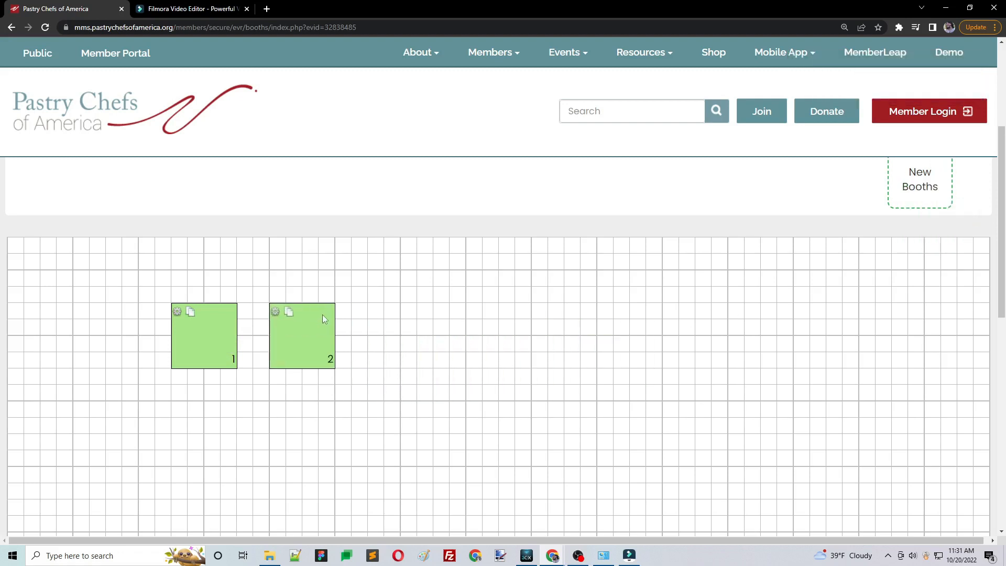
- Open the grid dimension settings, review the rows, columns, block size and background color options, and close them without saving
scroll(635, 417, up, 2)
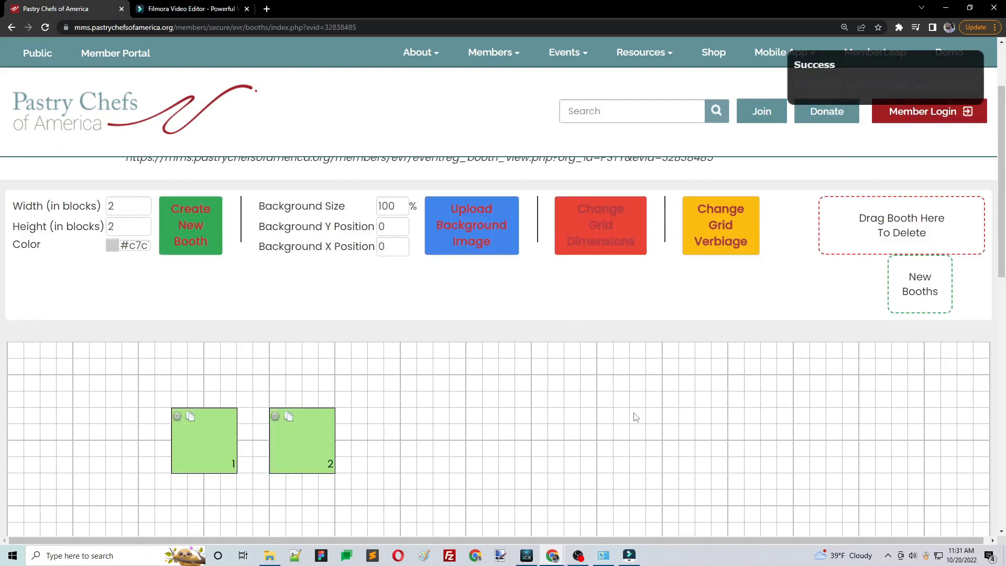
click(591, 228)
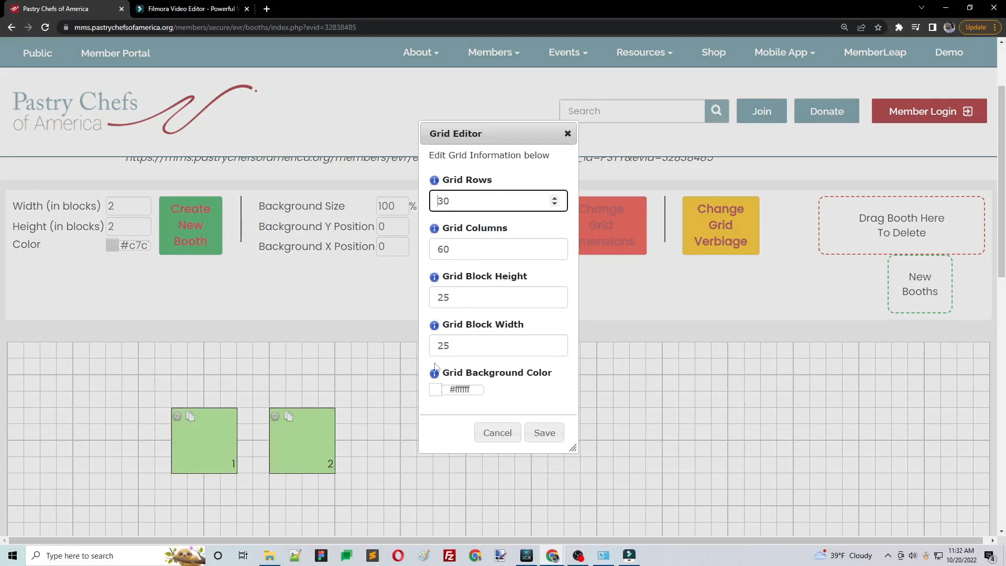
click(438, 392)
scroll(510, 361, down, 3)
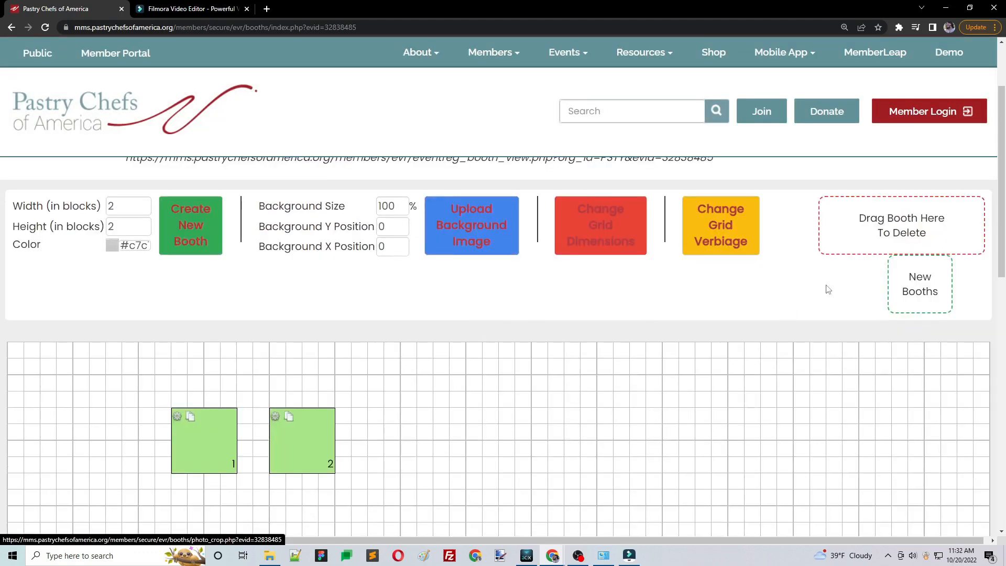
- Open the grid verbiage settings and review the fields for registration instructions and the public booth page text
click(719, 229)
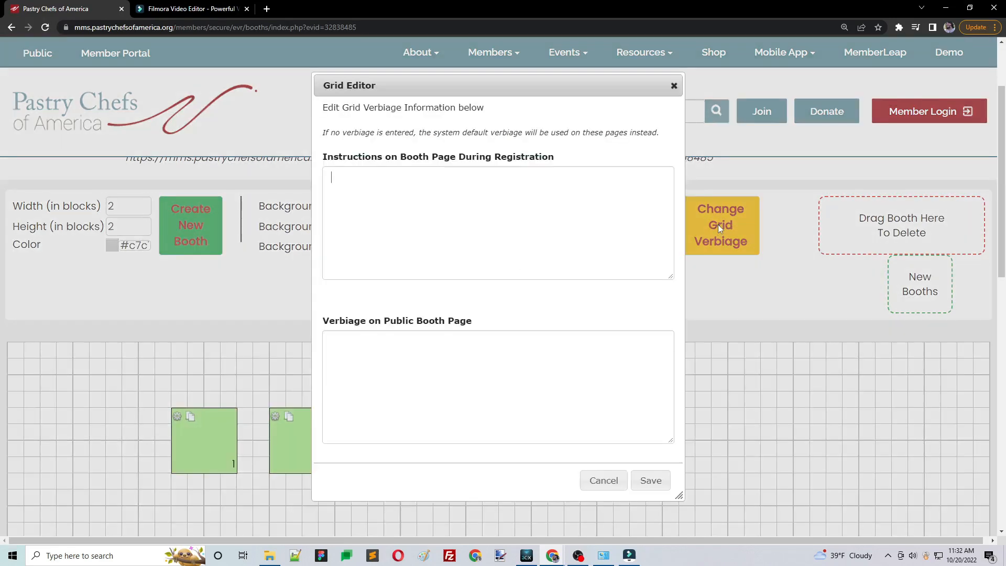
drag(323, 157, 555, 158)
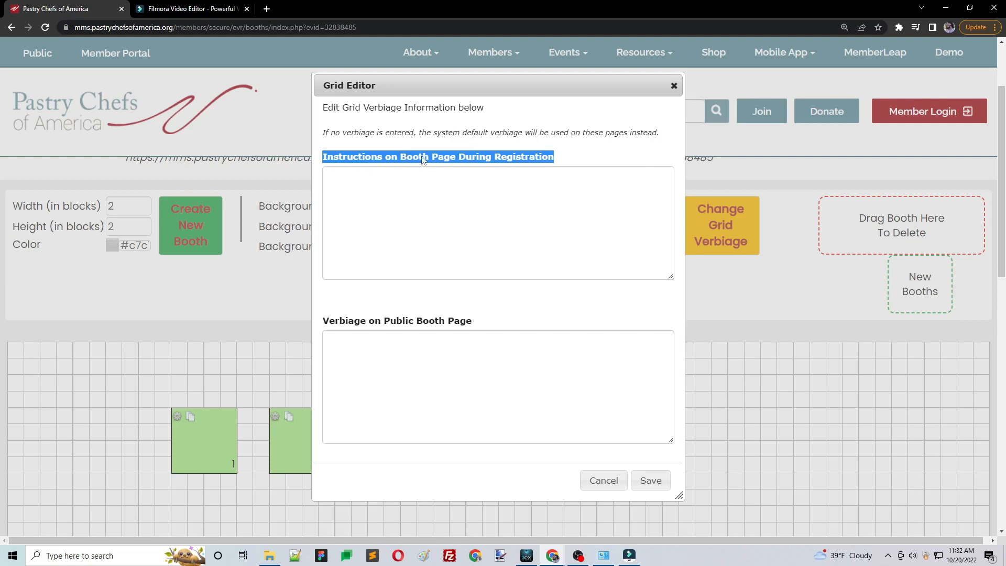
click(438, 201)
drag(326, 328, 478, 326)
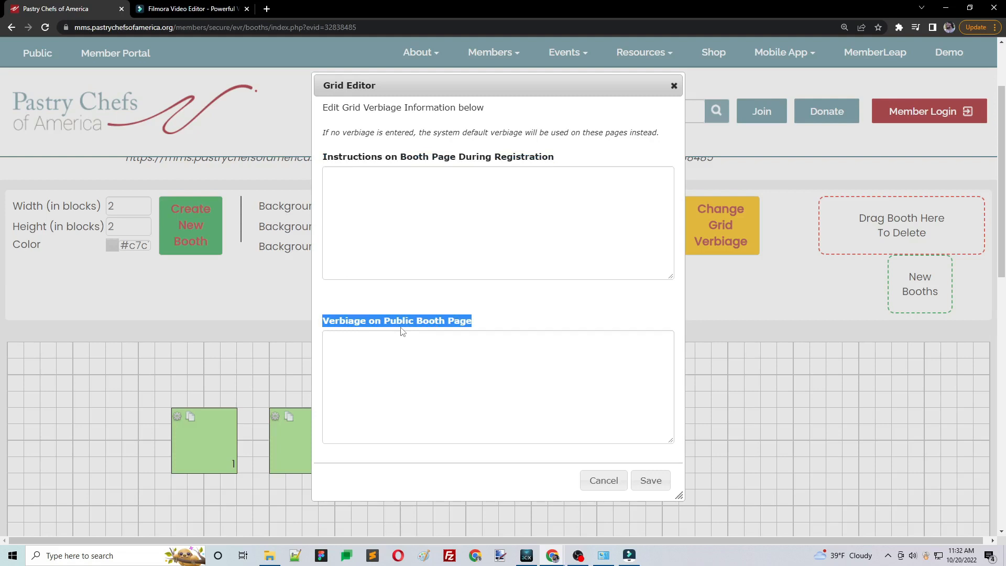
click(512, 333)
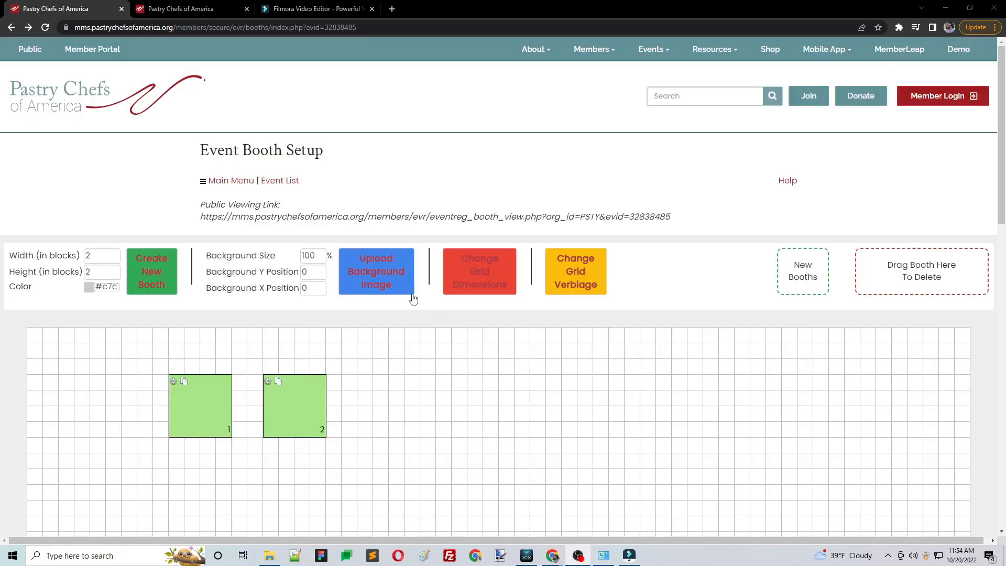
- Upload boothmap.png from the Desktop as the booth grid's background image
click(381, 270)
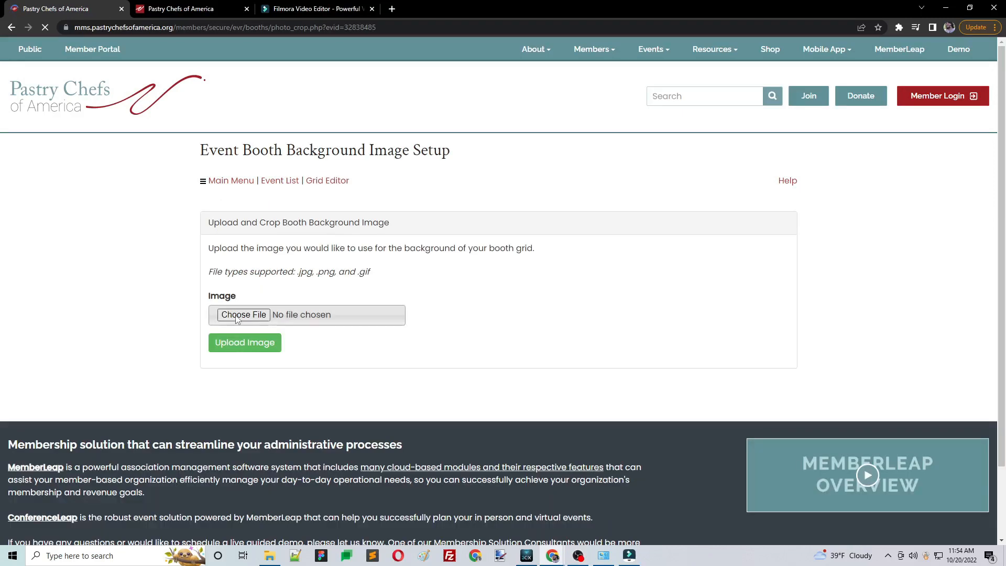
click(236, 315)
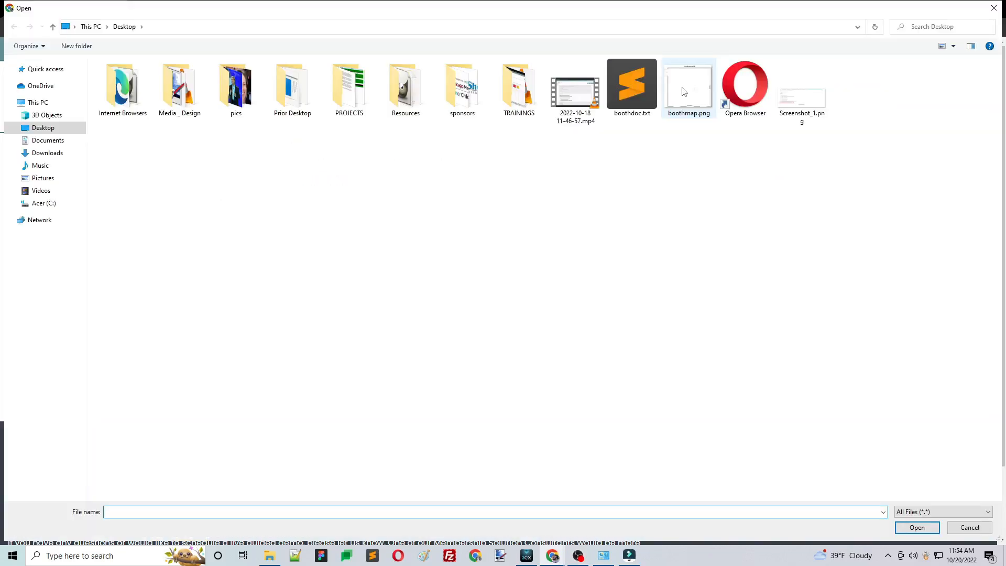
click(683, 91)
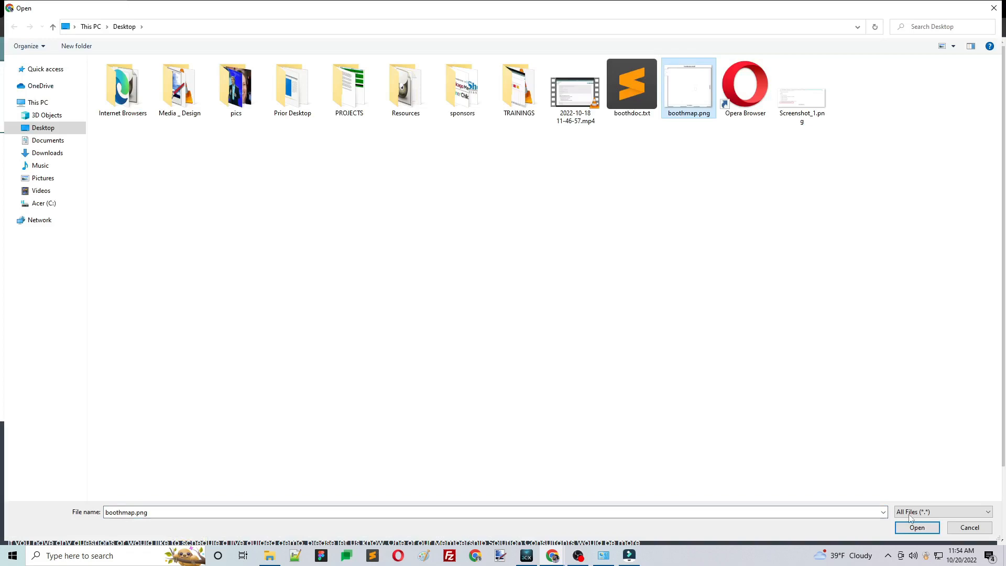
click(917, 527)
click(269, 346)
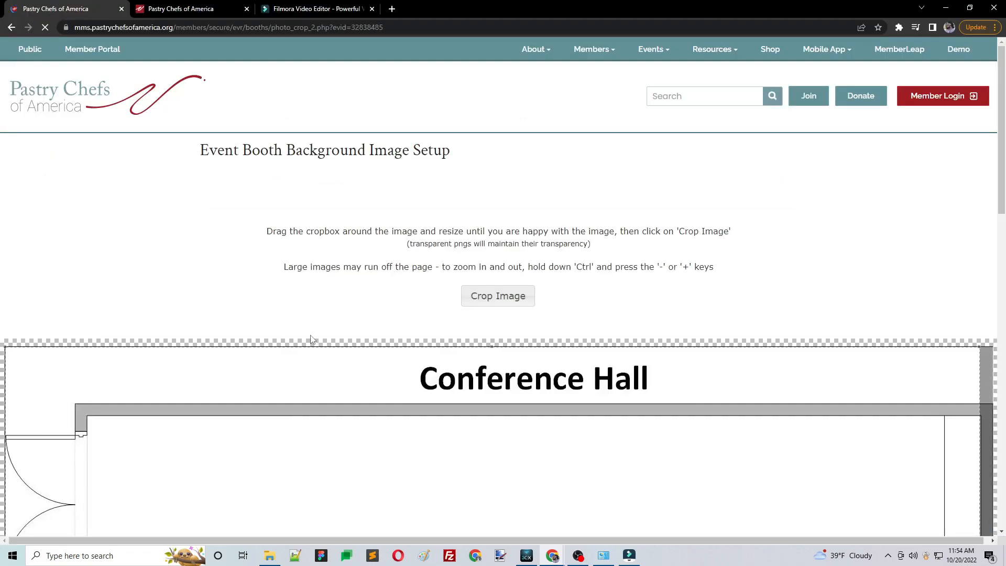
- Extend the crop box to the right edge of the Conference Hall floor plan and crop the image
scroll(550, 287, down, 9)
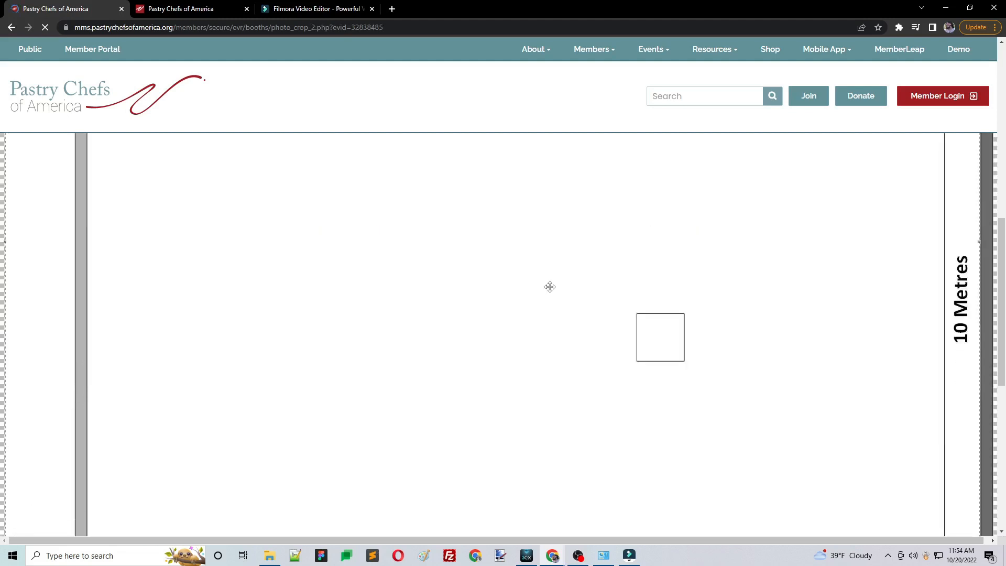
scroll(904, 337, up, 2)
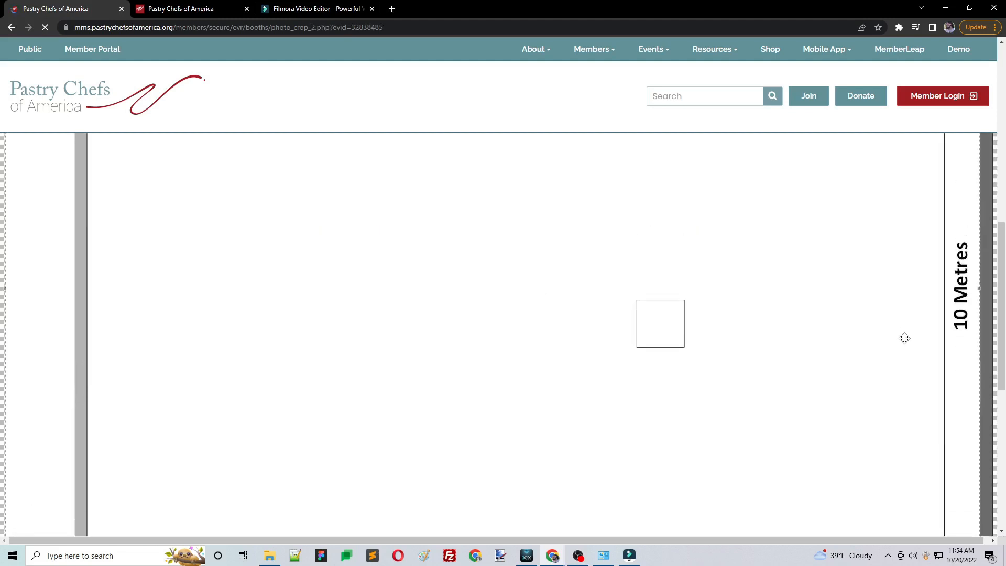
scroll(904, 337, up, 5)
drag(981, 195, 995, 185)
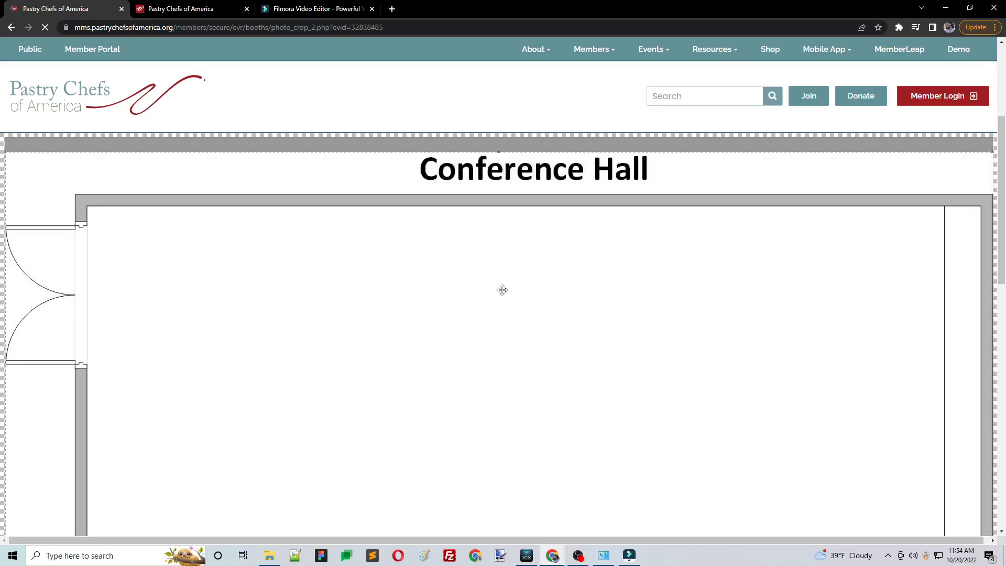
scroll(501, 308, down, 1)
scroll(501, 308, down, 14)
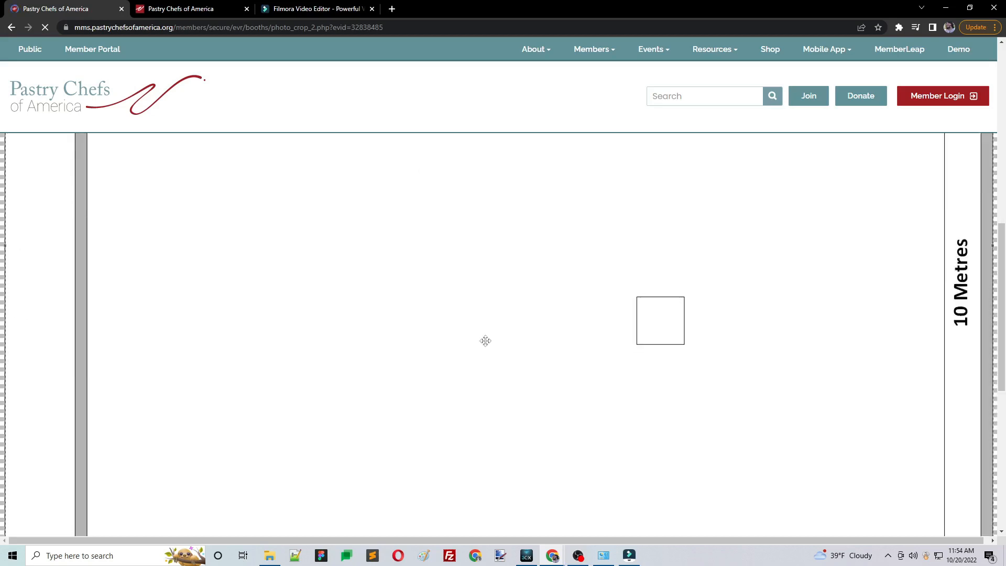
scroll(538, 313, up, 15)
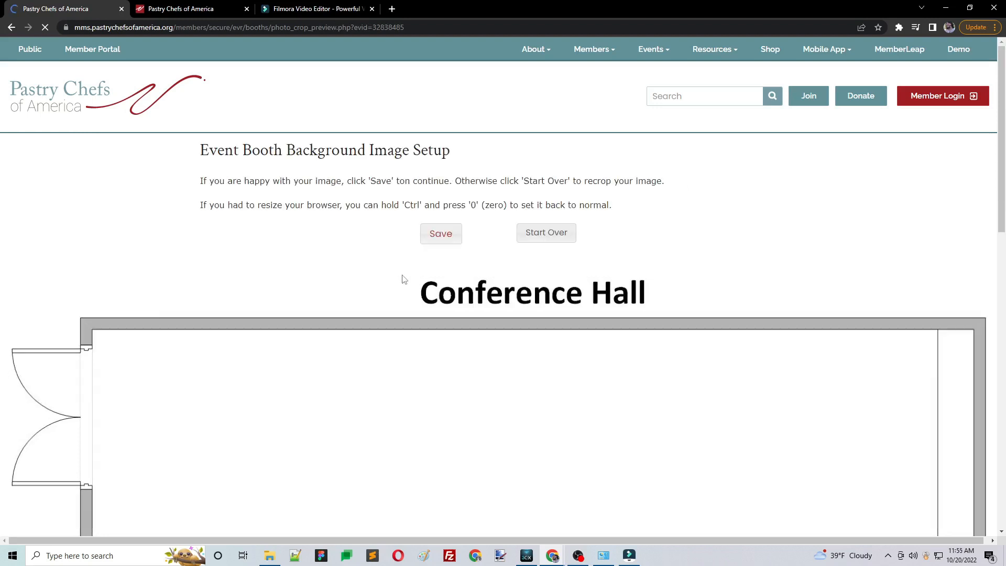
- Check the preview of the cropped Conference Hall floor plan and save it as the booth grid background
scroll(213, 247, down, 5)
scroll(213, 261, down, 4)
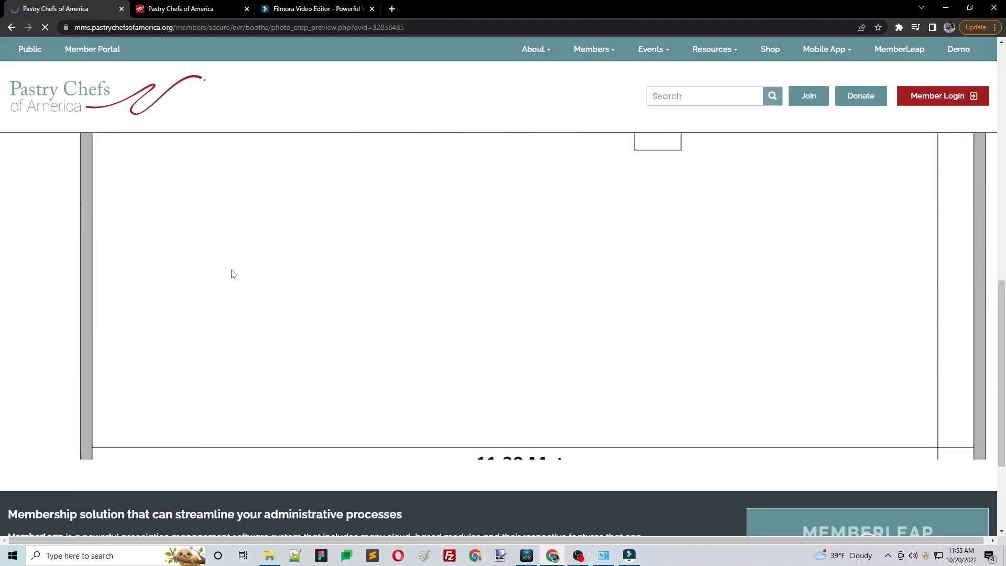
scroll(231, 274, up, 8)
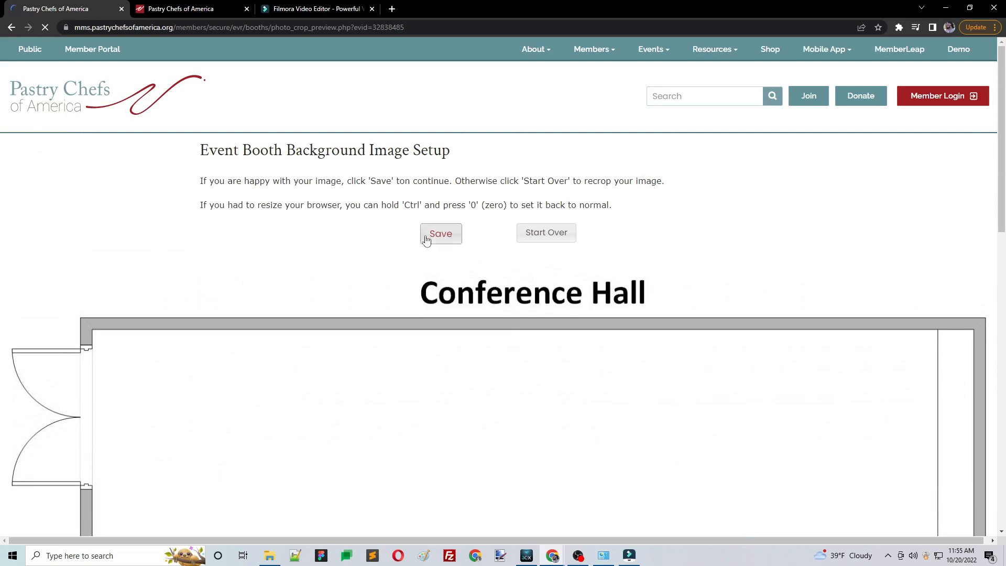
click(533, 236)
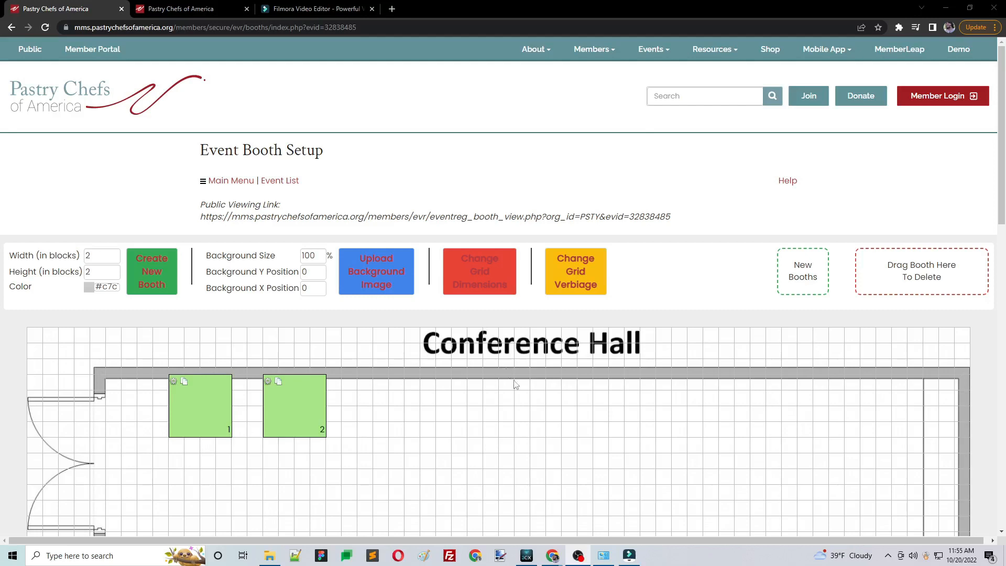
- Move Booth #1 down and slightly to the right on the grid, inside the Conference Hall outline
scroll(303, 352, down, 1)
drag(193, 363, 218, 432)
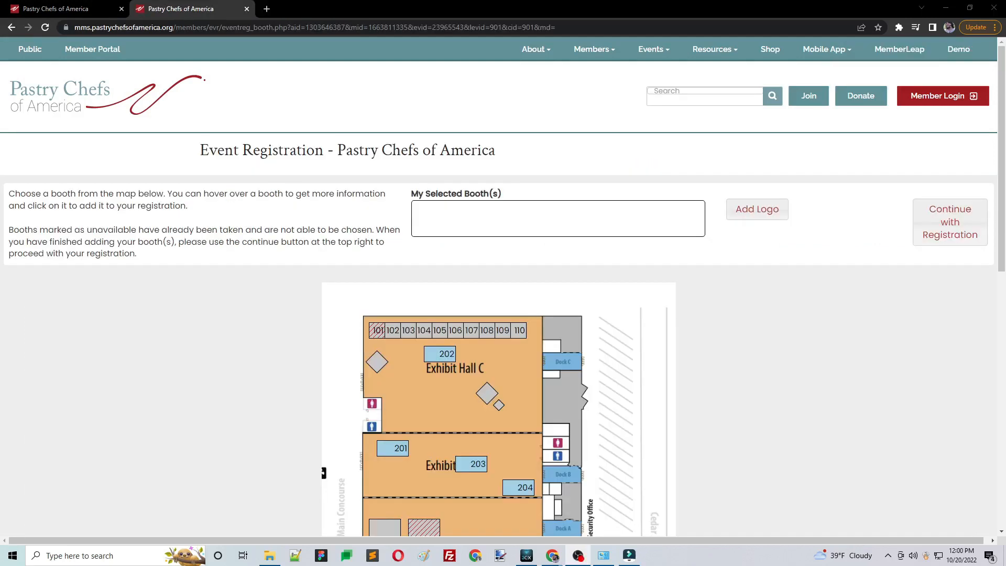
- Switch to the Event Registration booth map, add booth 102 in Exhibit Hall C to the registration, and check the selected booths
scroll(1002, 158, down, 1)
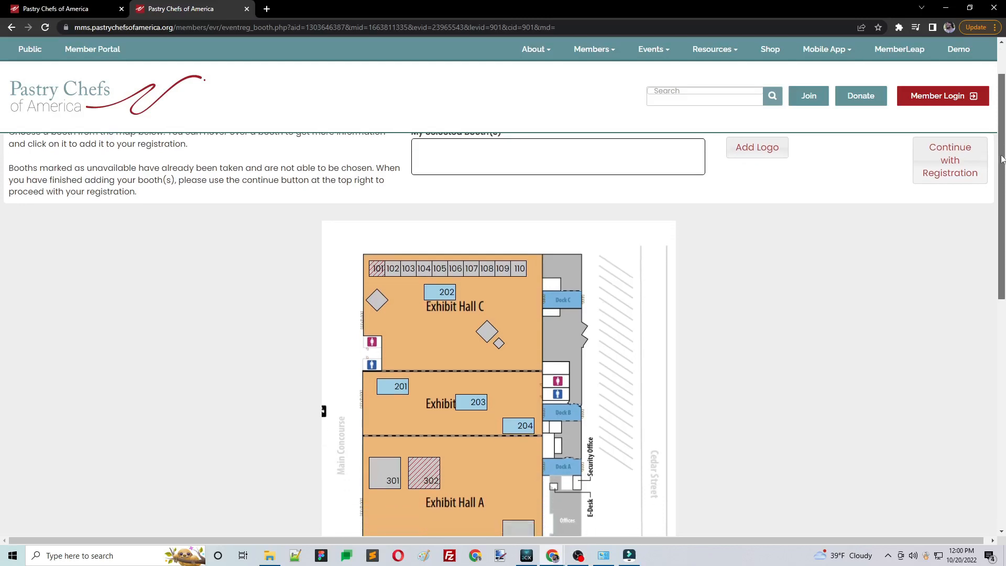
scroll(366, 239, up, 1)
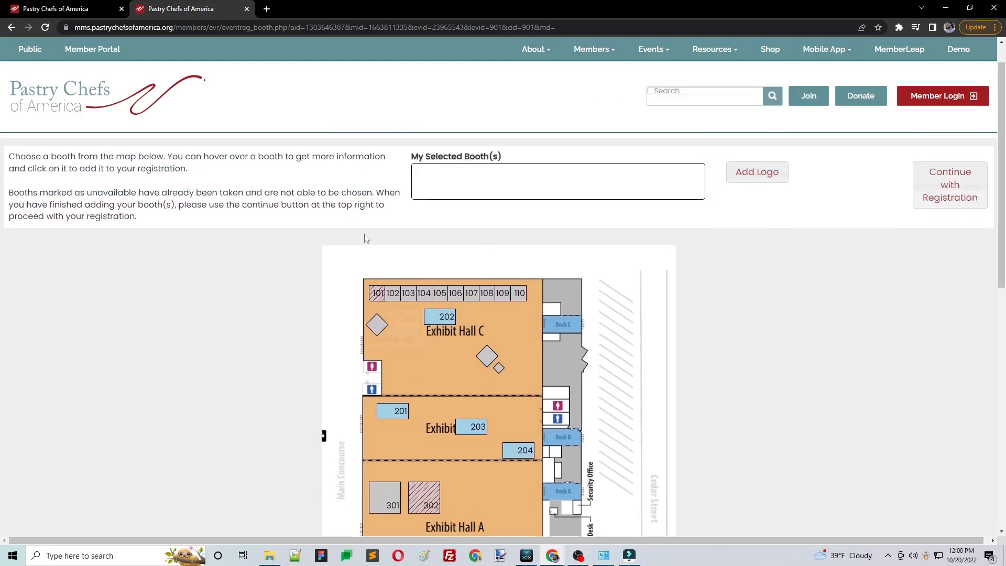
scroll(366, 239, up, 1)
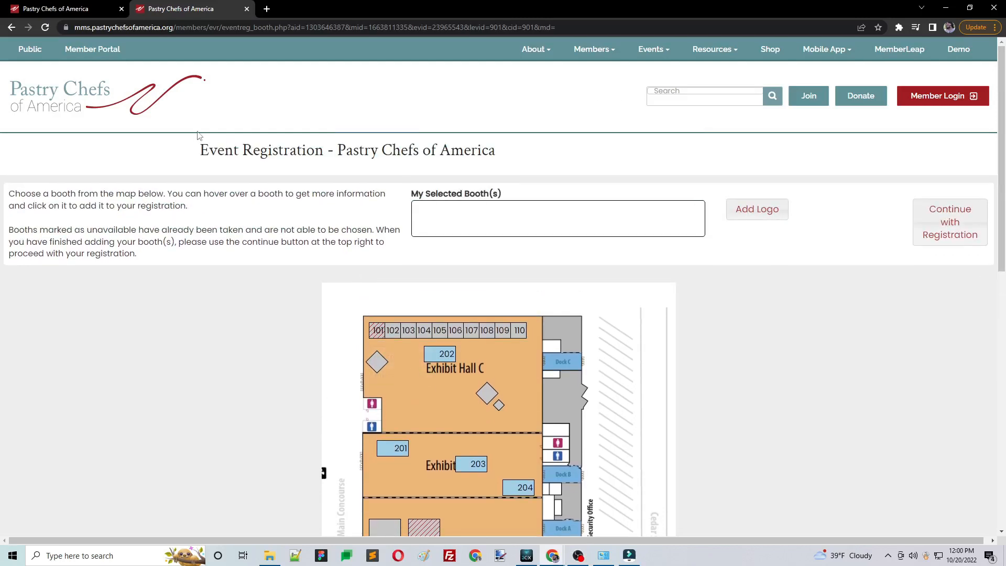
scroll(314, 230, down, 2)
mouse_move(383, 227)
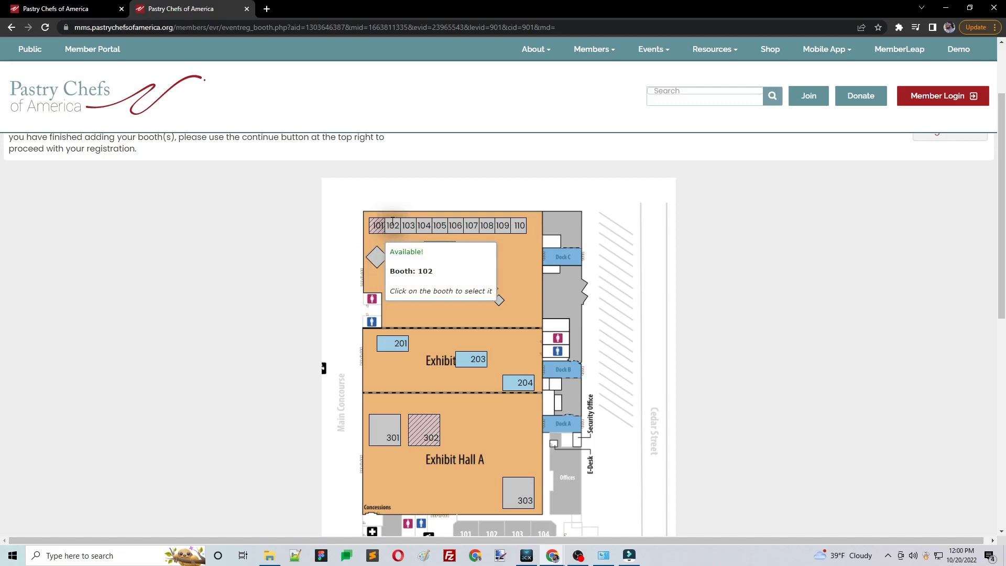
click(392, 221)
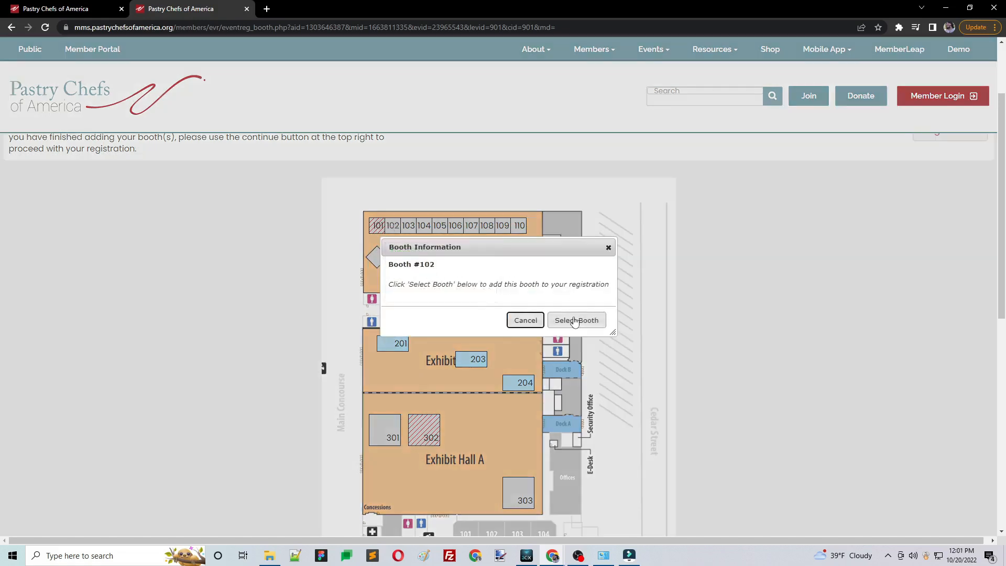
click(576, 320)
mouse_move(393, 227)
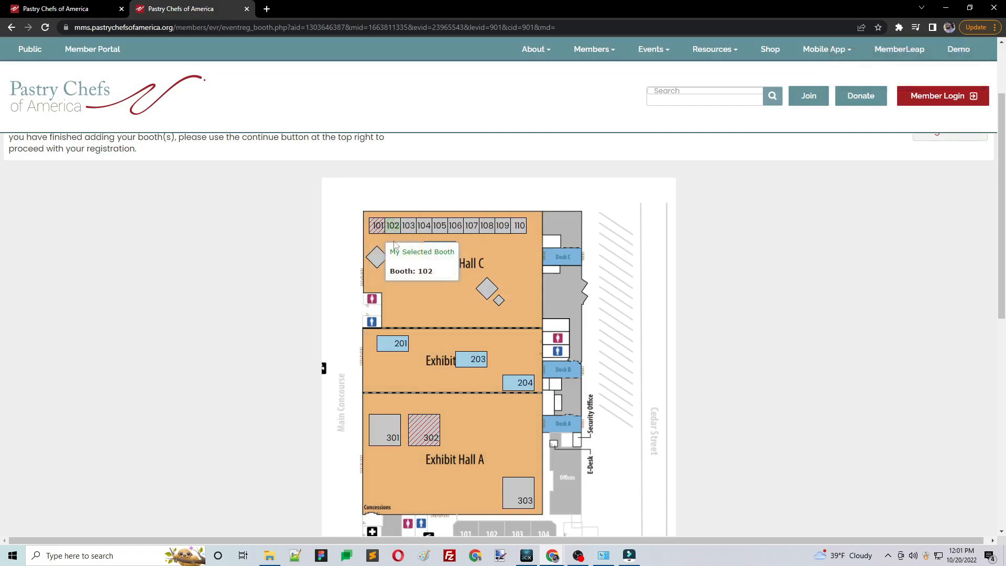
scroll(419, 281, down, 3)
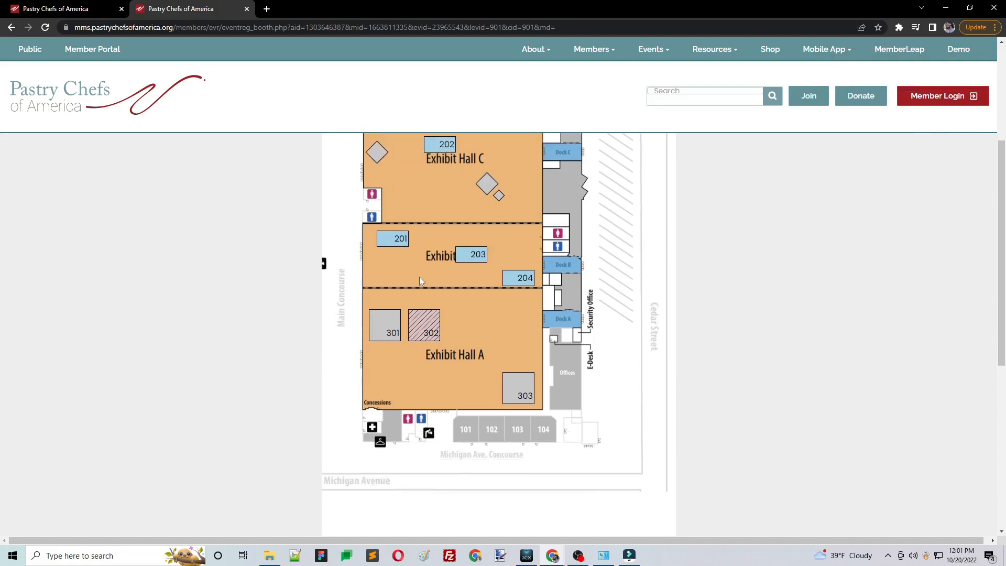
scroll(587, 309, up, 5)
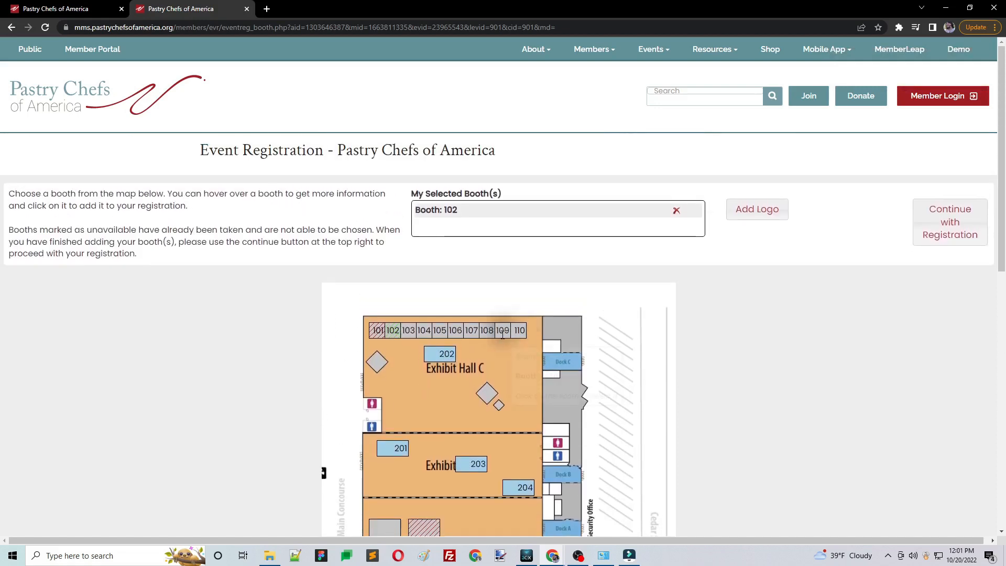